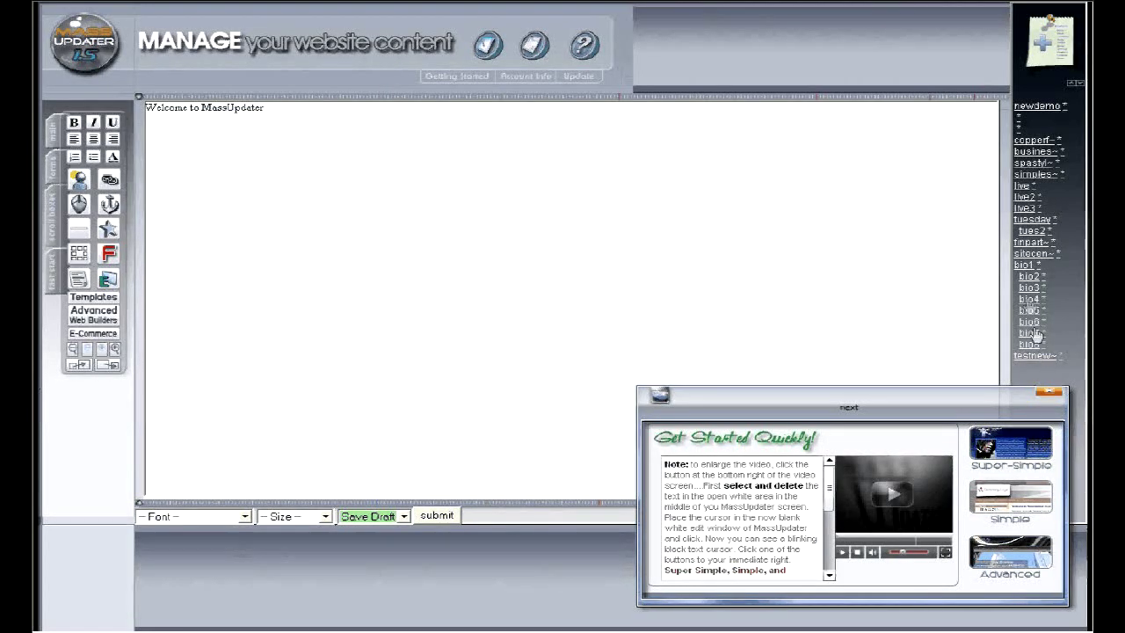
# Step: Examine the sample biography pages bio2, bio3 and bio4, moving the getting-started window out of the way
pyautogui.click(1025, 278)
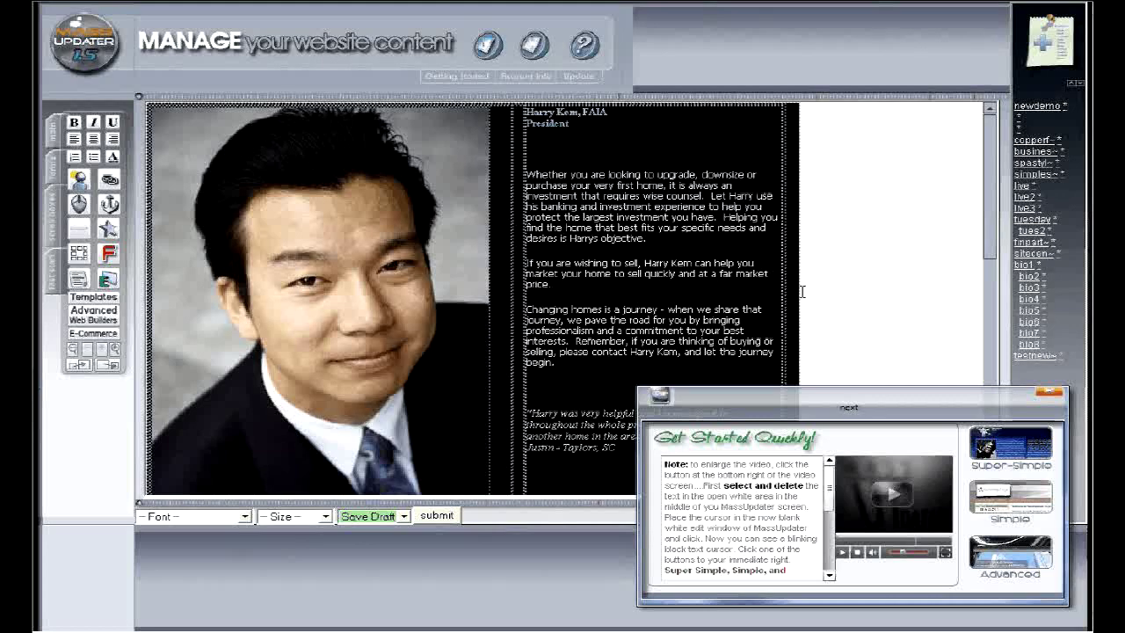
pyautogui.moveTo(870, 400); pyautogui.dragTo(877, 532)
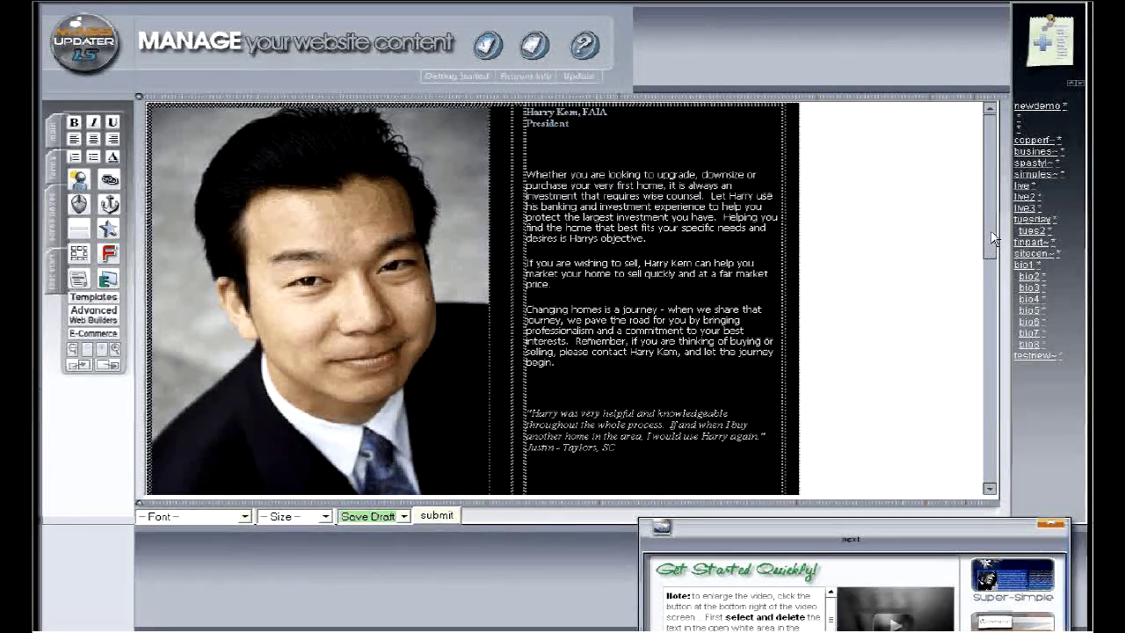
pyautogui.moveTo(991, 237)
pyautogui.mouseDown()
pyautogui.moveTo(995, 469)
pyautogui.moveTo(991, 239)
pyautogui.mouseUp()
pyautogui.click(980, 236)
pyautogui.moveTo(992, 244); pyautogui.dragTo(1046, 351)
pyautogui.click(1030, 288)
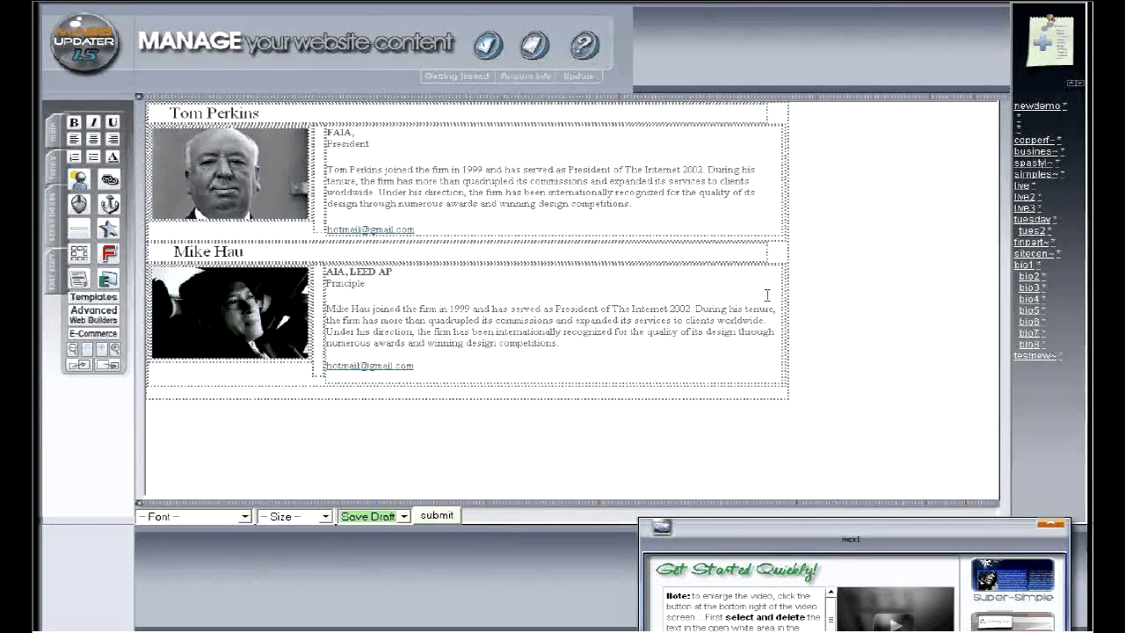
pyautogui.click(1039, 299)
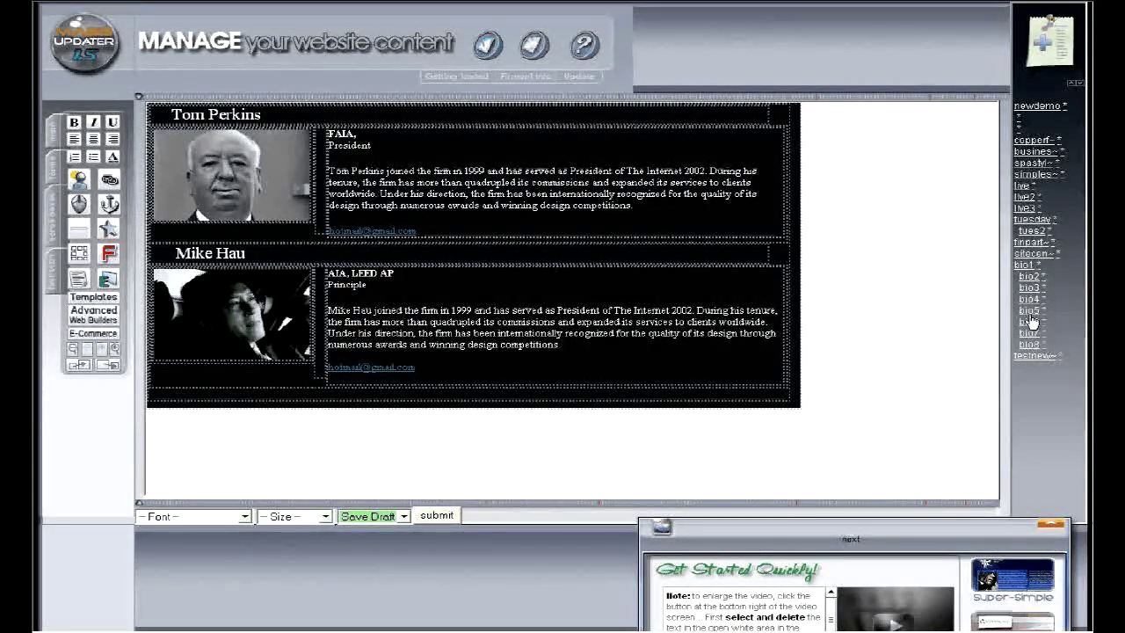
# Step: Examine the full length of the sample biography page bio6 and its dark-background version
pyautogui.click(1030, 322)
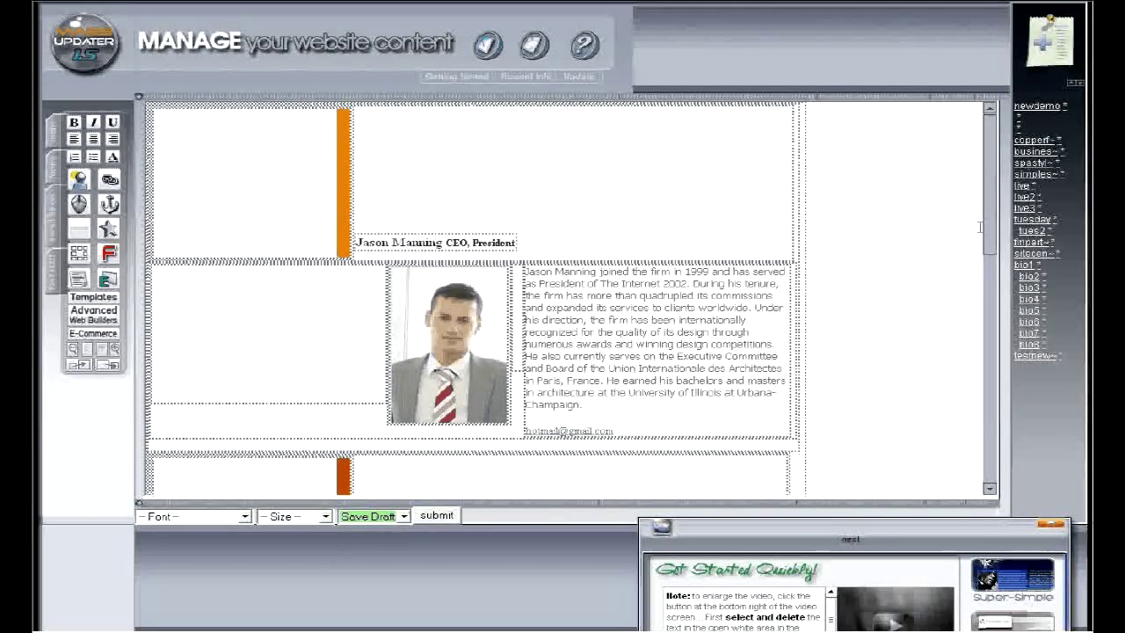
pyautogui.scroll(-10, 980, 264)
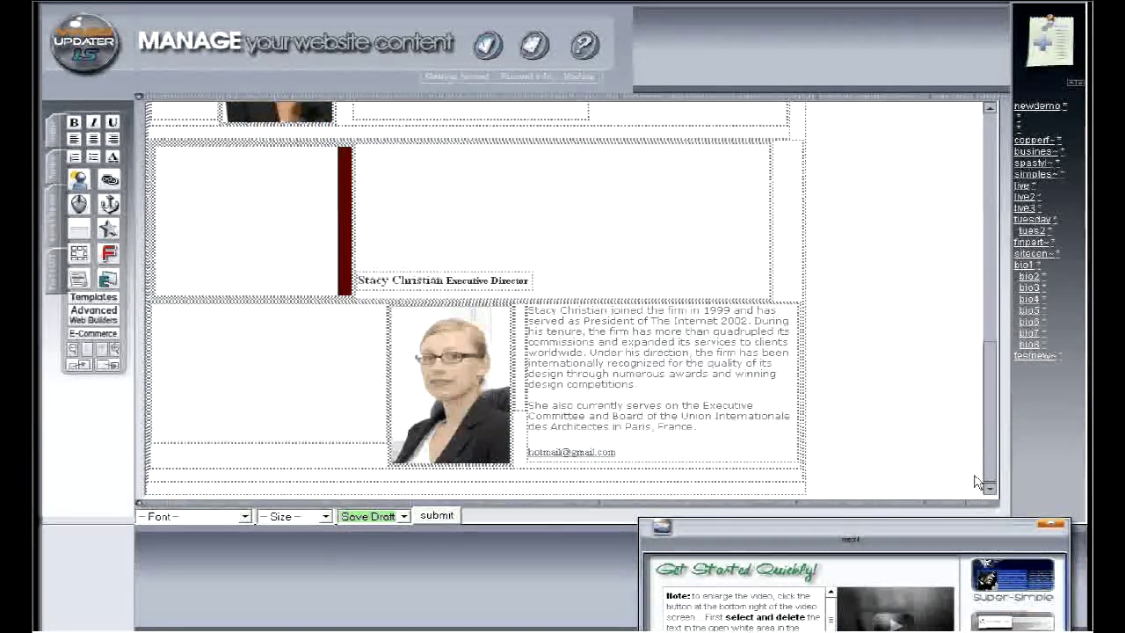
pyautogui.scroll(10, 975, 439)
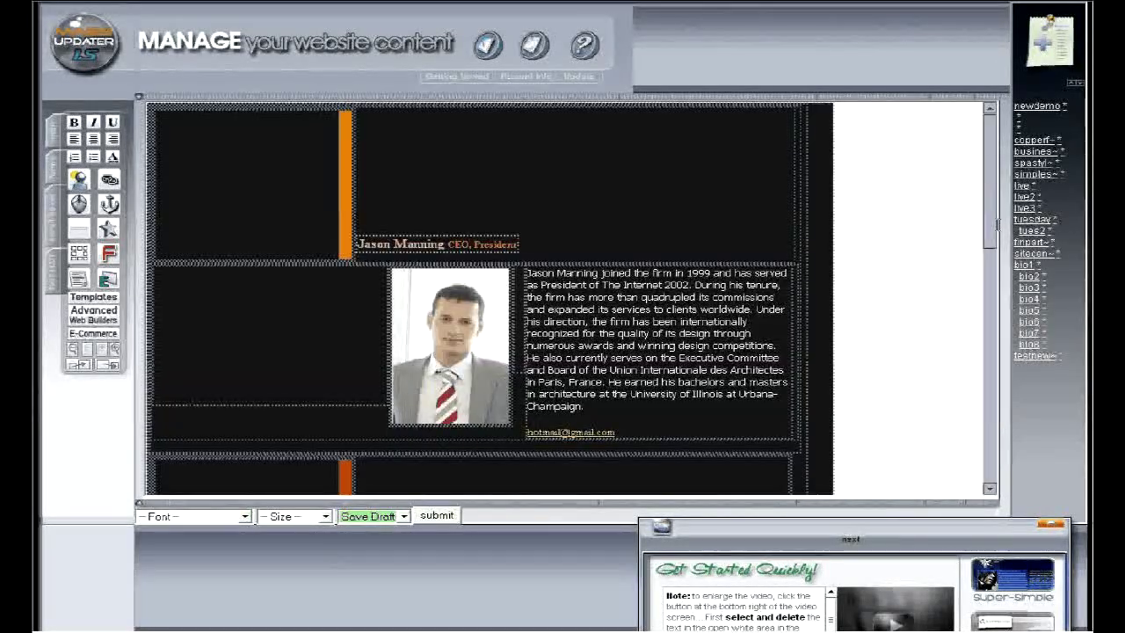
pyautogui.click(989, 486)
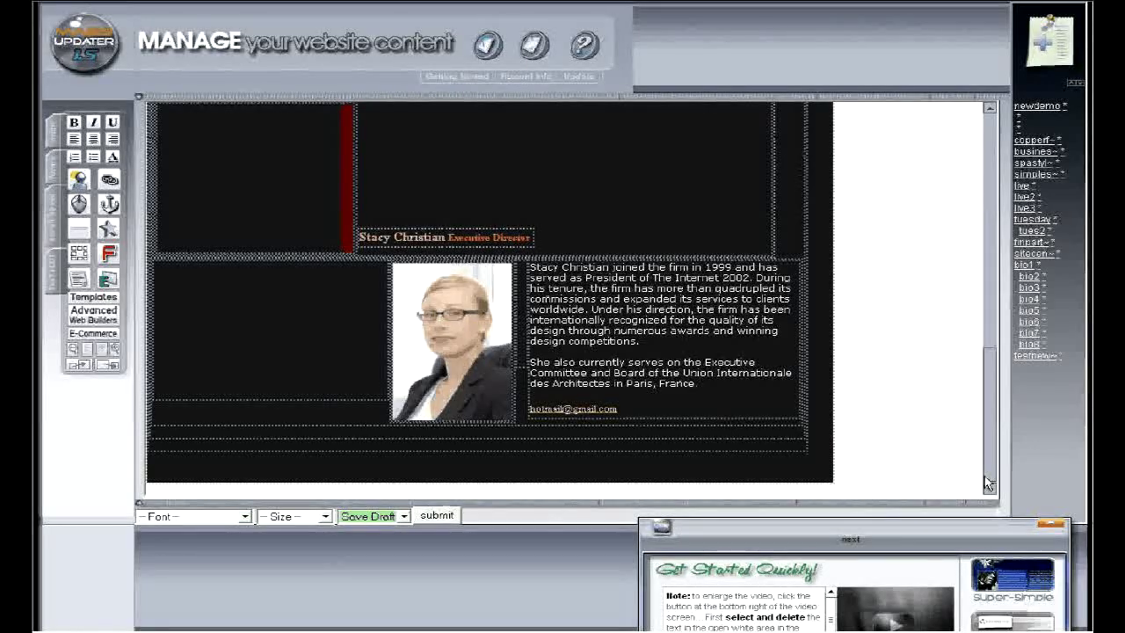
pyautogui.scroll(10, 965, 223)
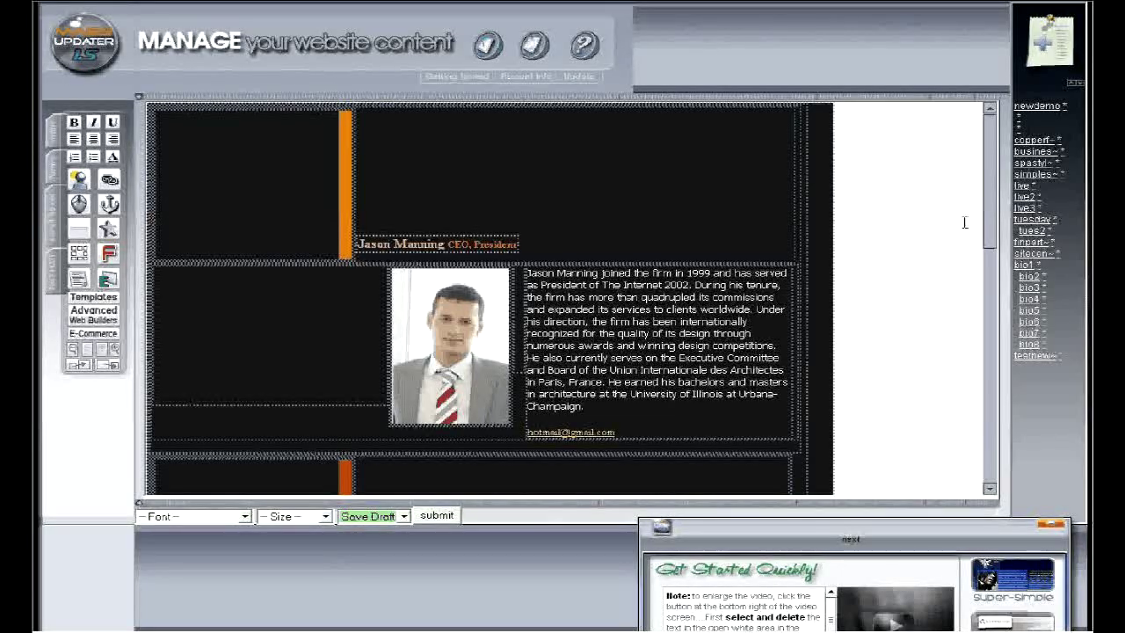
pyautogui.scroll(-2, 993, 246)
pyautogui.moveTo(994, 247); pyautogui.dragTo(998, 453)
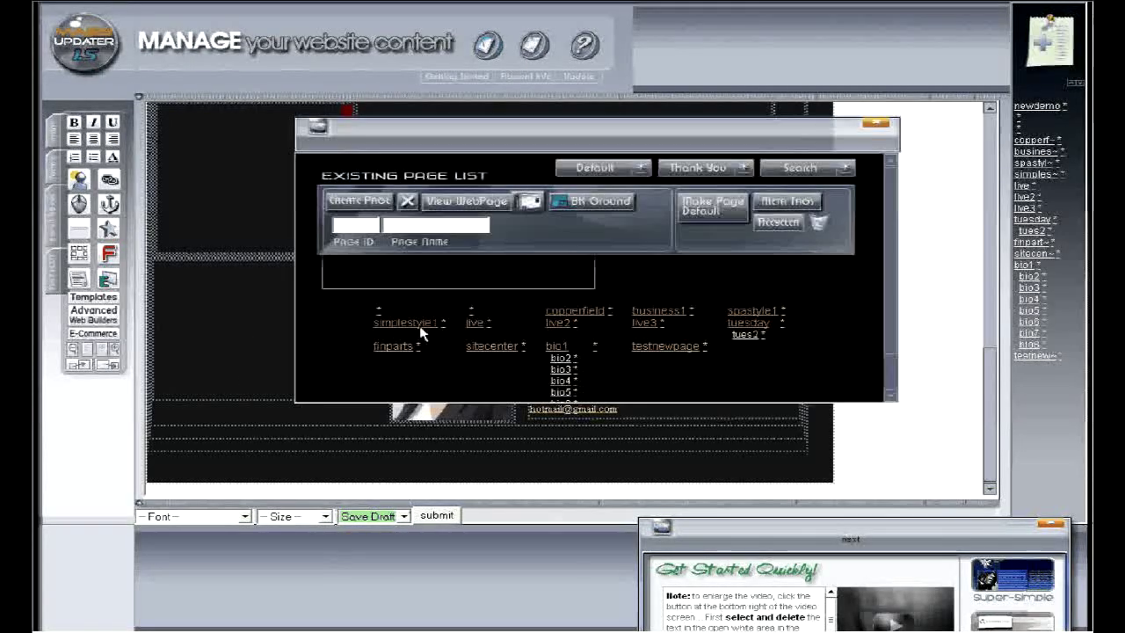
# Step: Create a new top-tier page named pageboxes
pyautogui.click(359, 201)
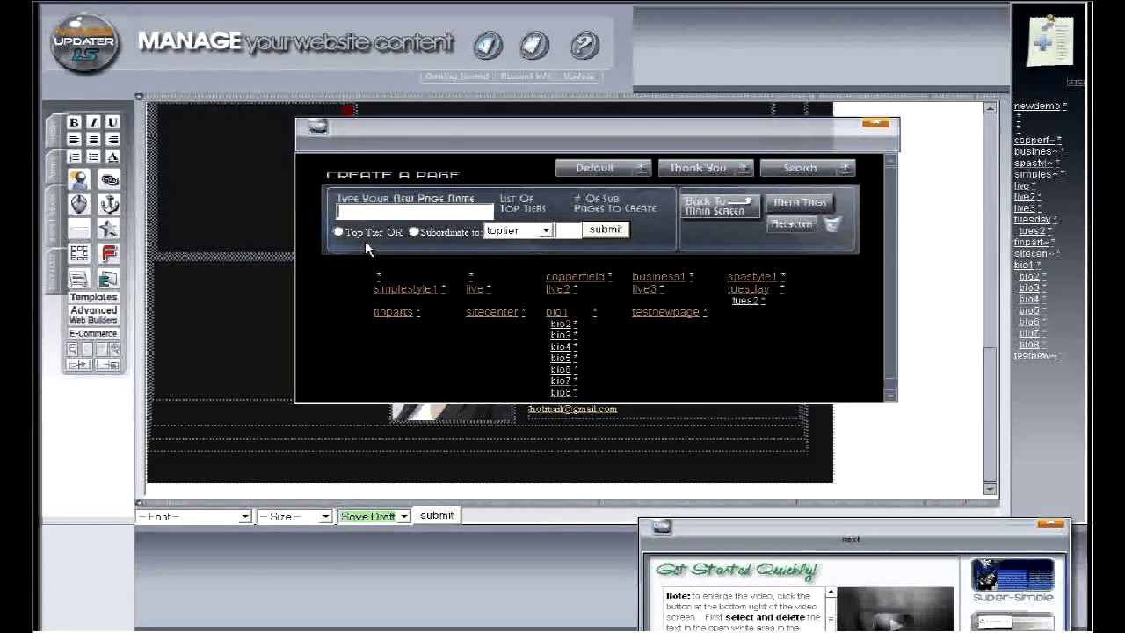
pyautogui.write('pageboxes')
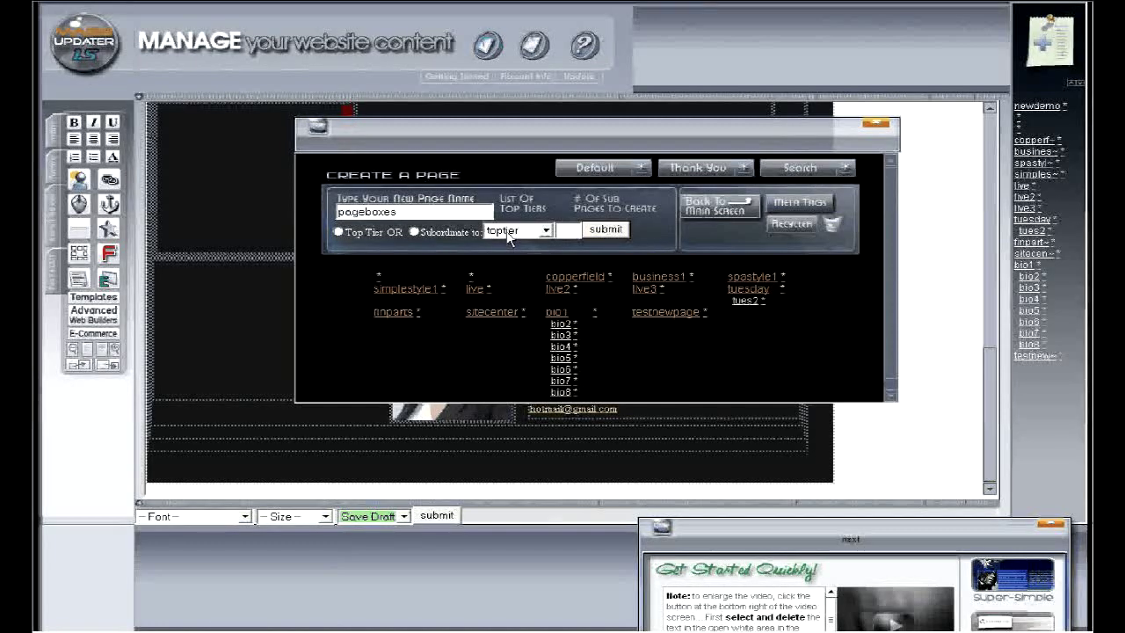
pyautogui.click(339, 232)
pyautogui.click(605, 230)
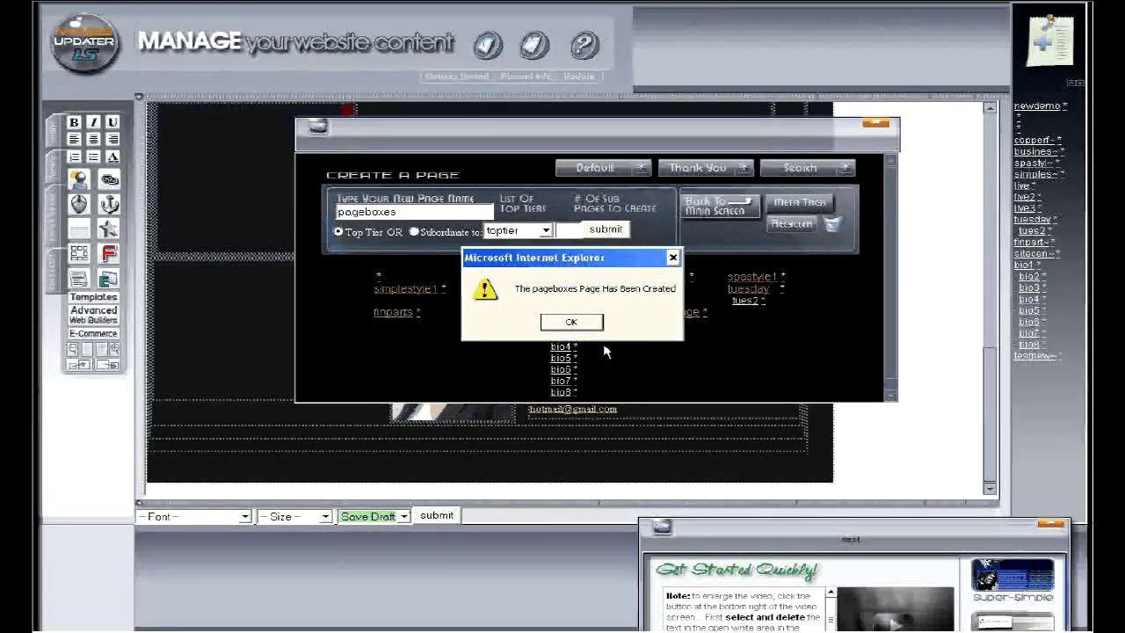
pyautogui.click(572, 322)
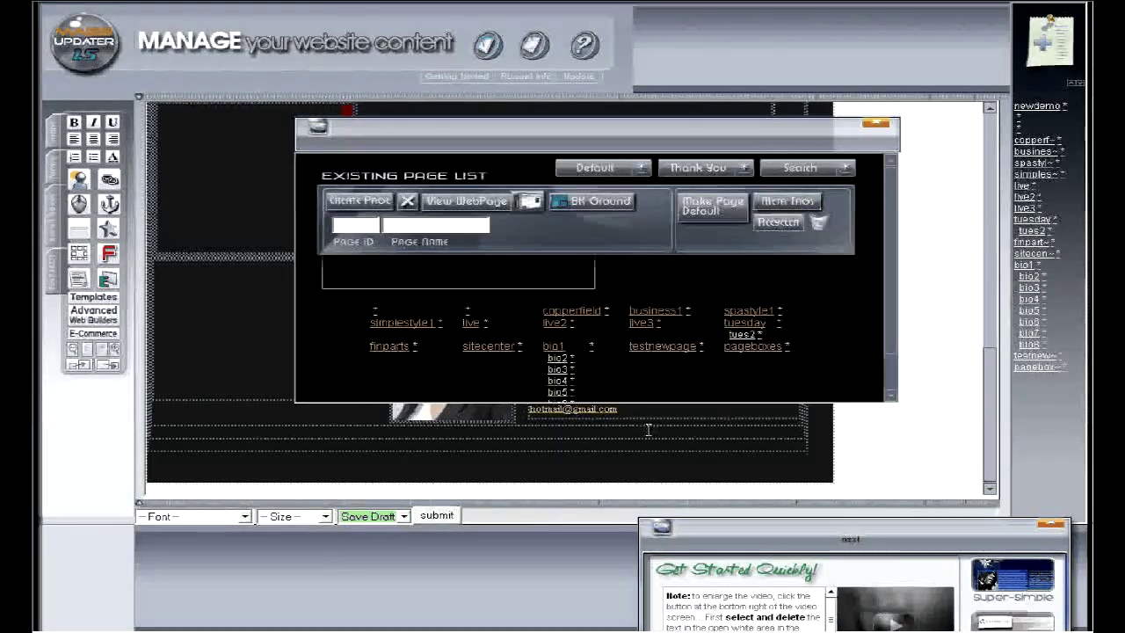
# Step: Open the pageboxes page for editing and delete its placeholder text
pyautogui.click(752, 350)
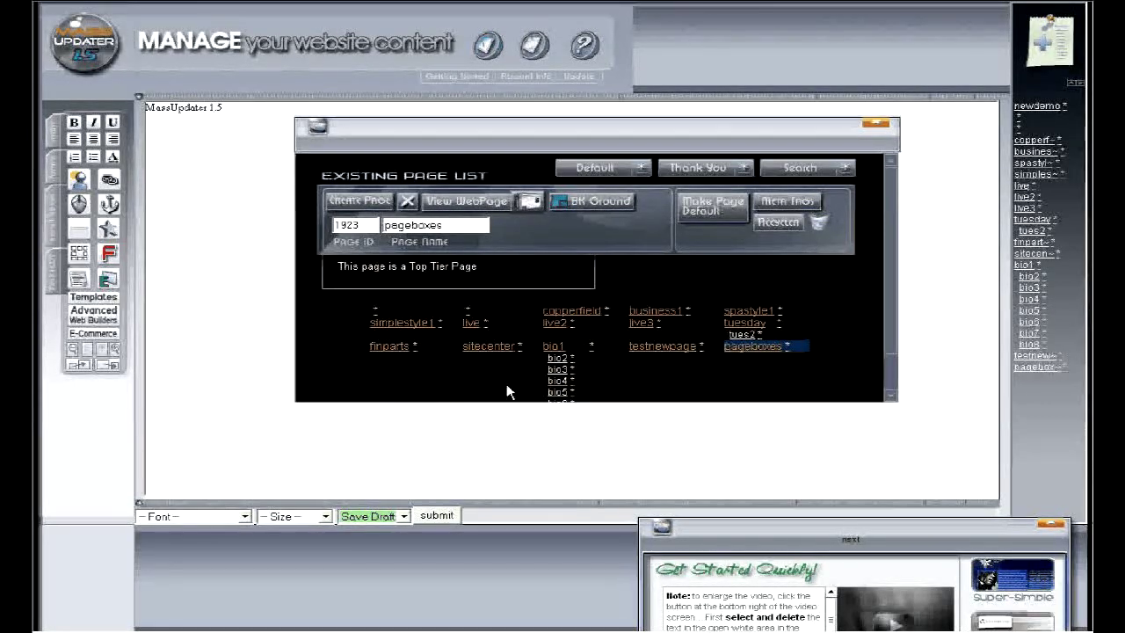
pyautogui.click(876, 126)
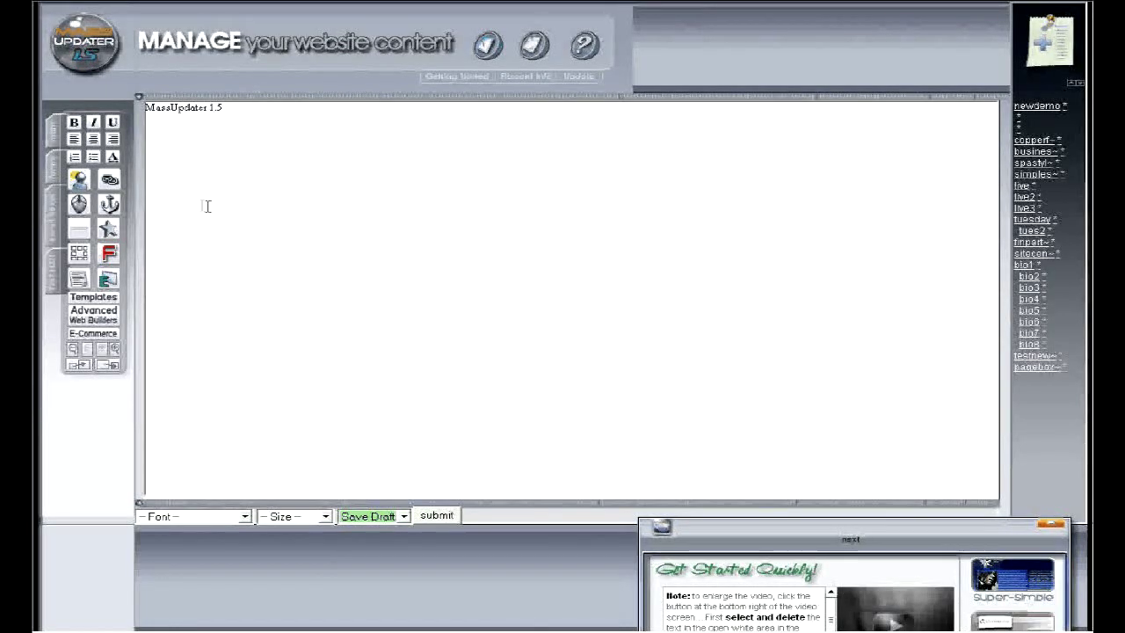
pyautogui.moveTo(244, 108); pyautogui.dragTo(99, 112)
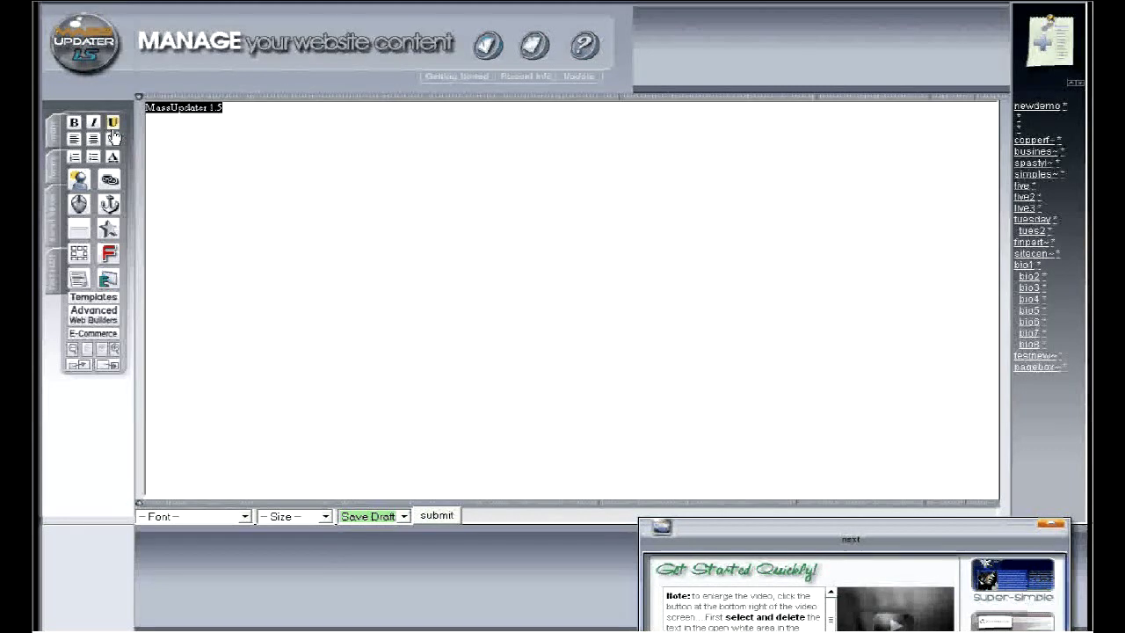
pyautogui.press('Delete')
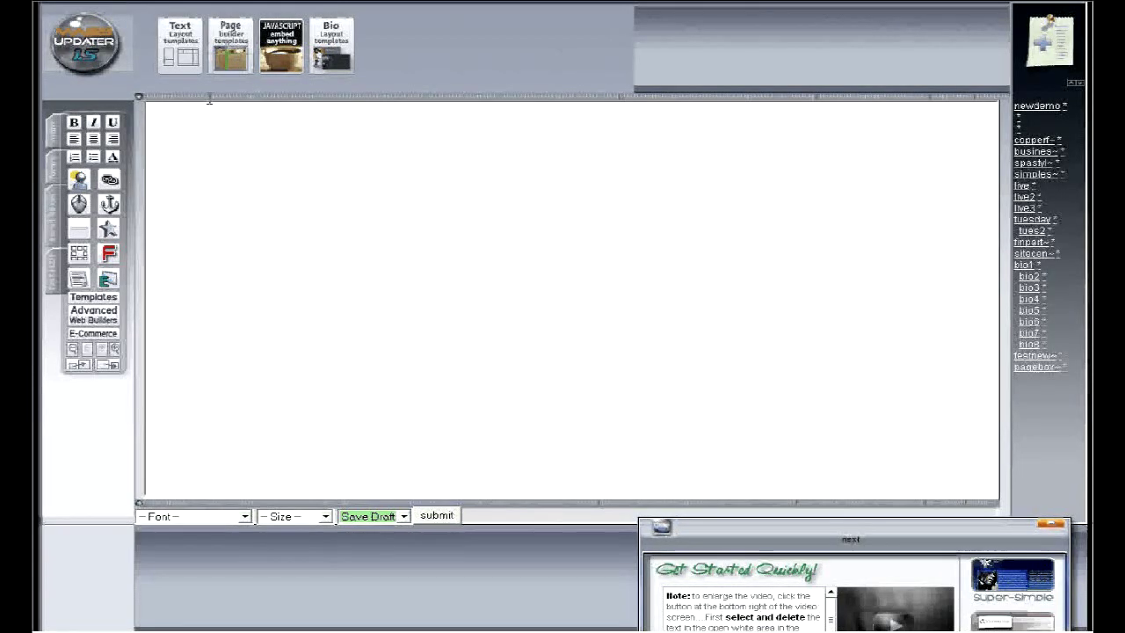
# Step: Insert a single-cell table from the text layout templates and enlarge it into a tall rectangle
pyautogui.click(174, 46)
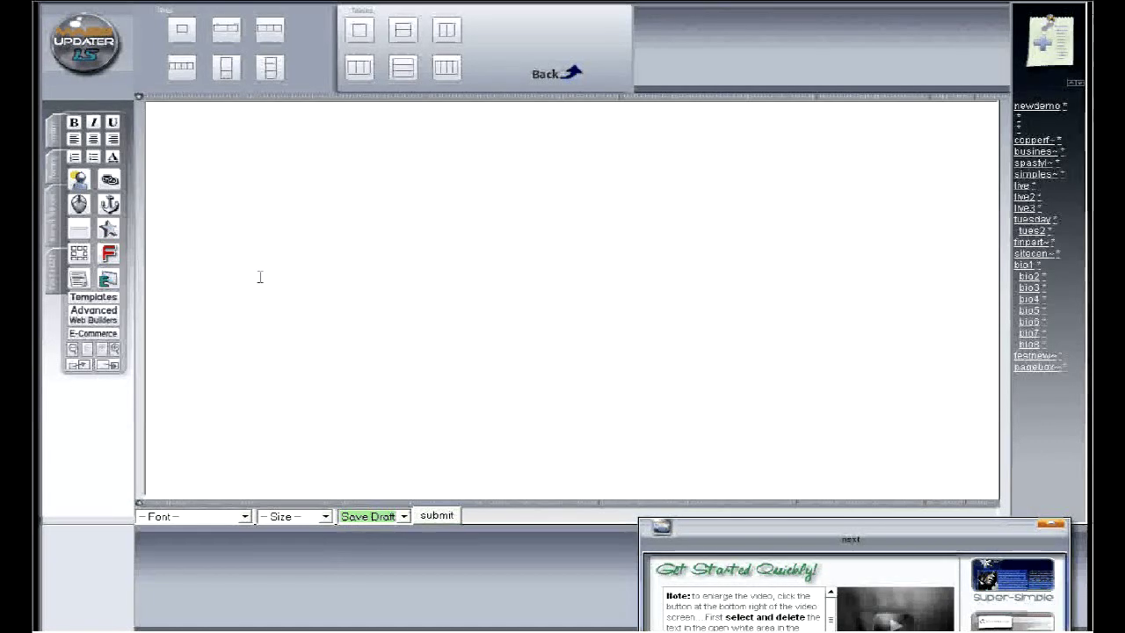
pyautogui.click(358, 30)
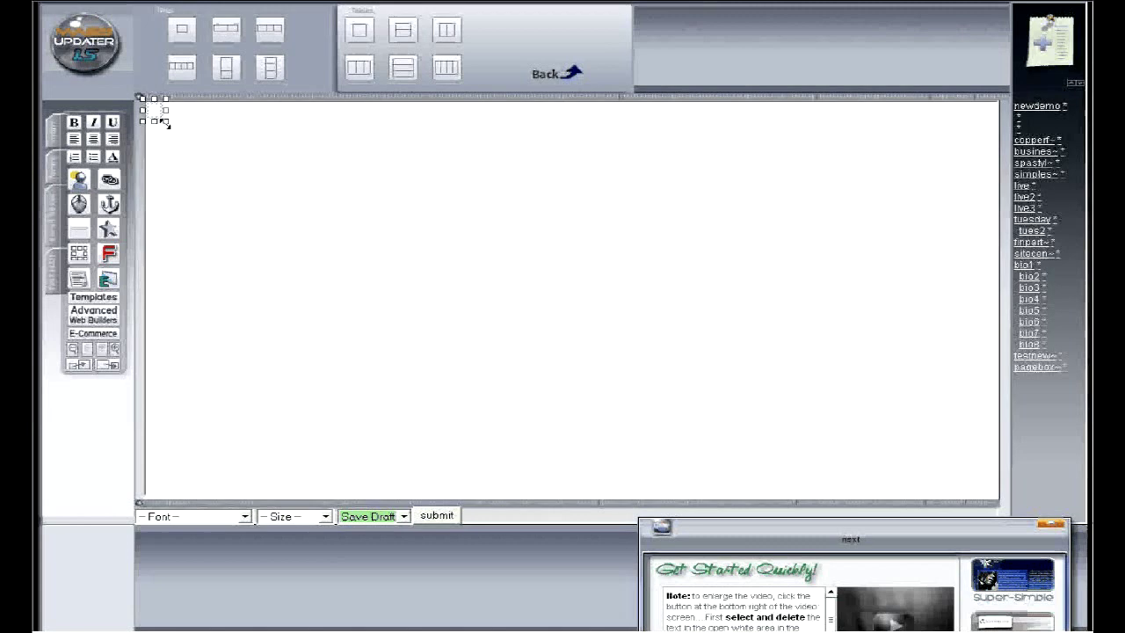
pyautogui.moveTo(173, 139); pyautogui.dragTo(261, 253)
# Step: Nest a second single-cell table inside the first and enlarge it to nearly fill the outer cell
pyautogui.click(201, 166)
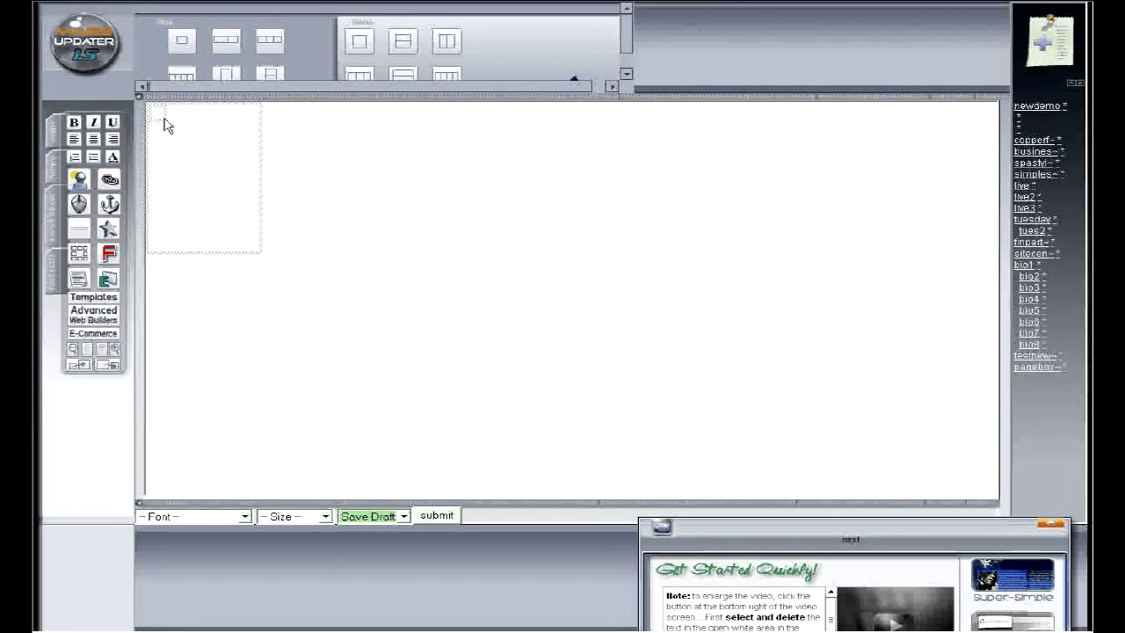
pyautogui.moveTo(178, 141); pyautogui.dragTo(245, 247)
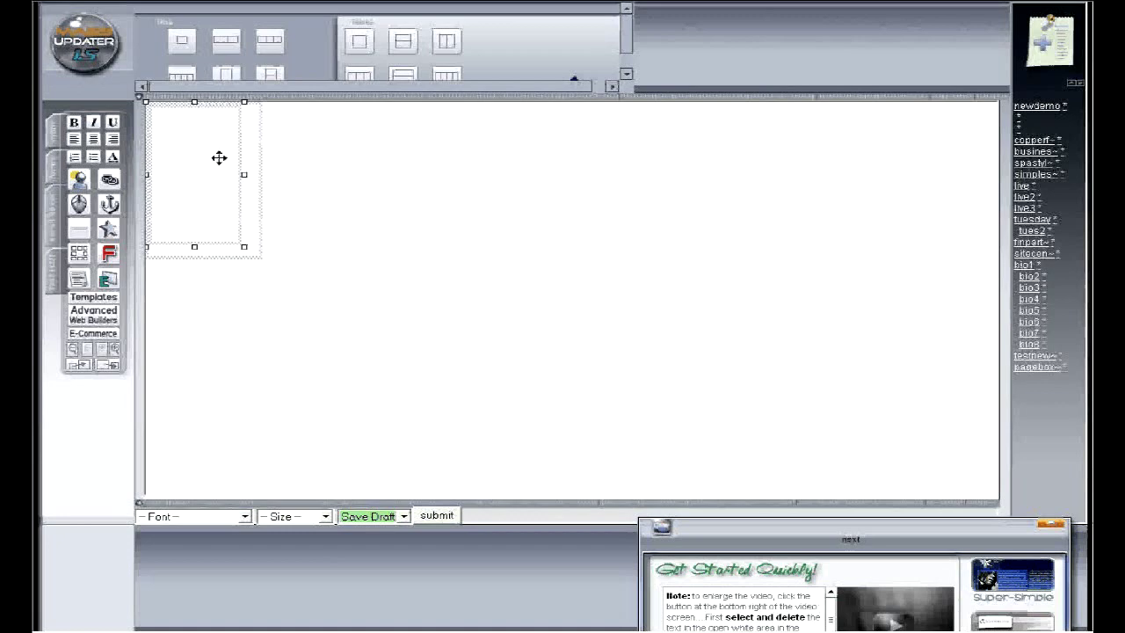
# Step: Narrow the outer table to fit around the inner one and stretch the inner table downward
pyautogui.click(214, 117)
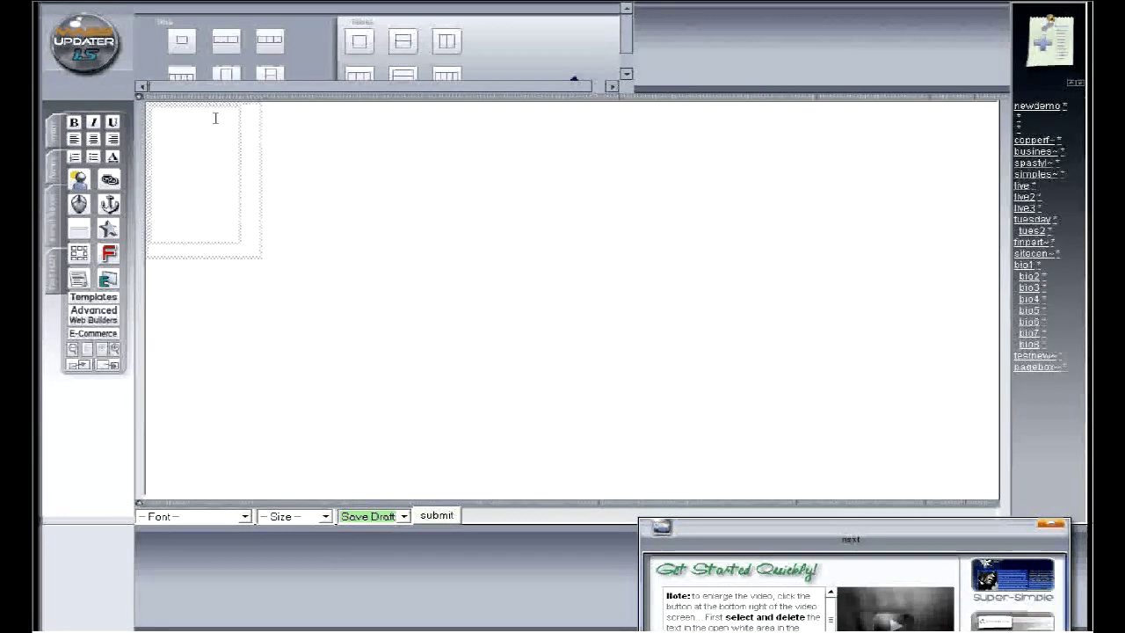
pyautogui.click(261, 161)
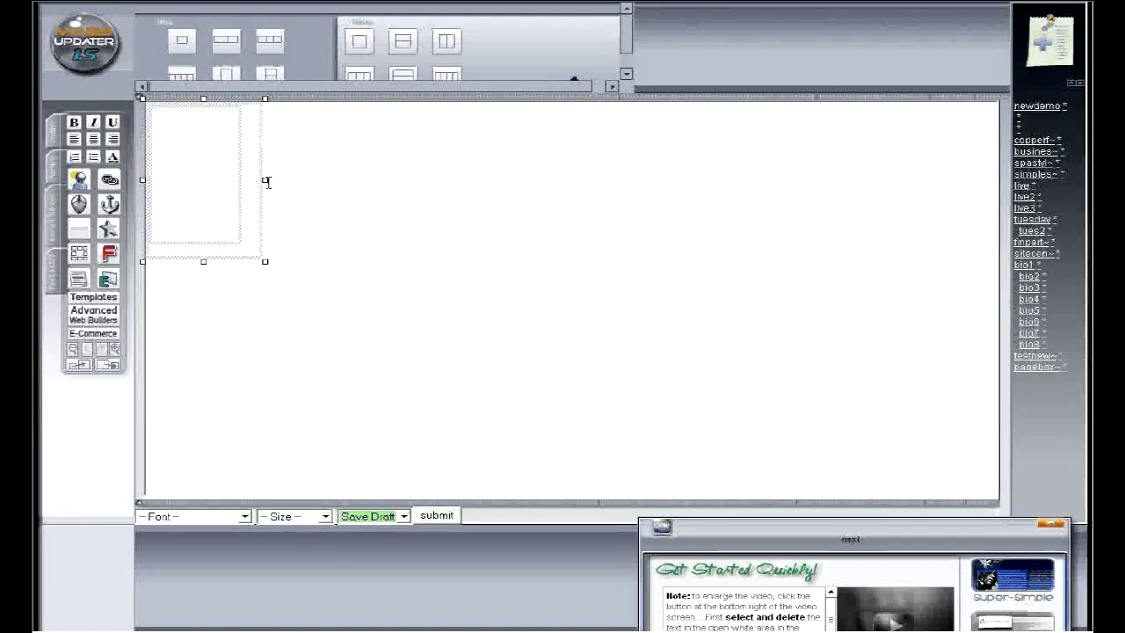
pyautogui.moveTo(268, 181); pyautogui.dragTo(248, 180)
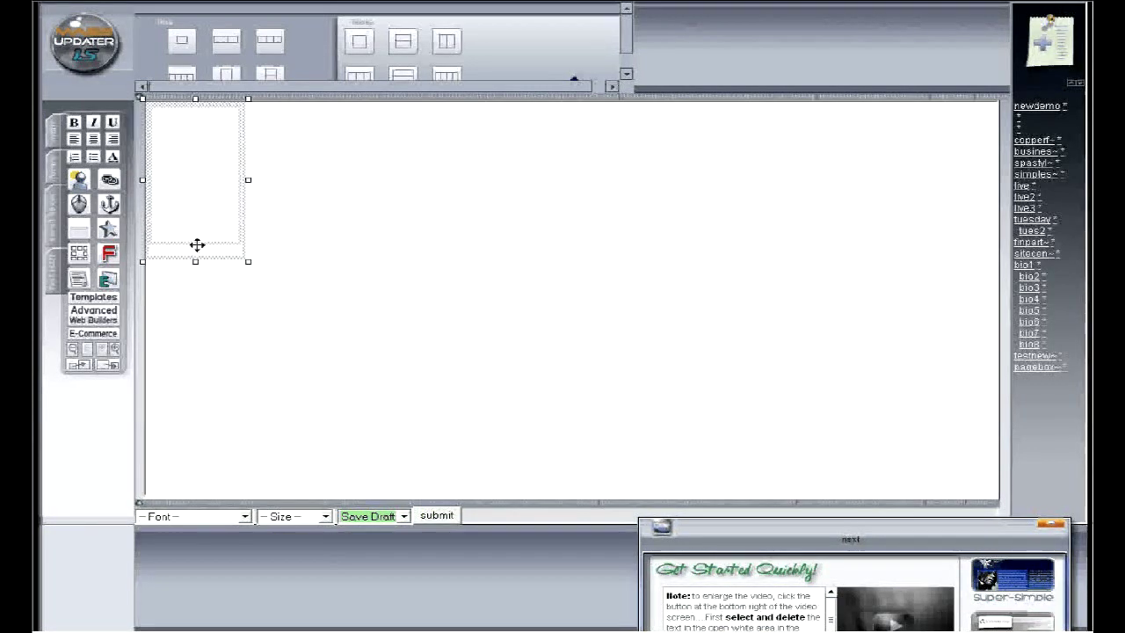
pyautogui.click(196, 243)
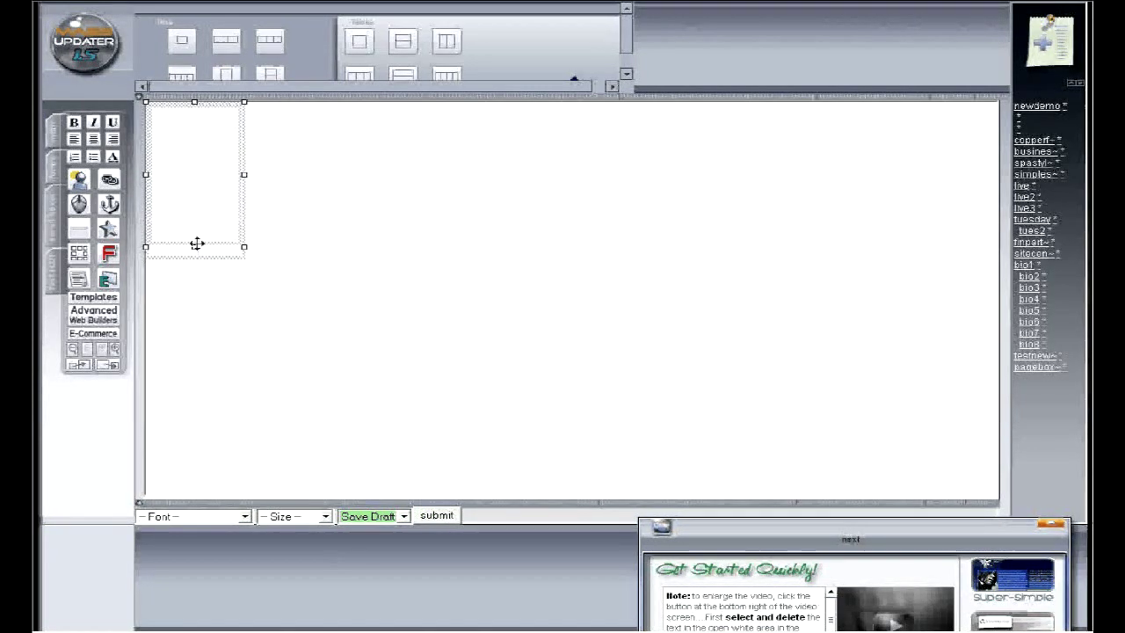
pyautogui.moveTo(195, 247); pyautogui.dragTo(190, 394)
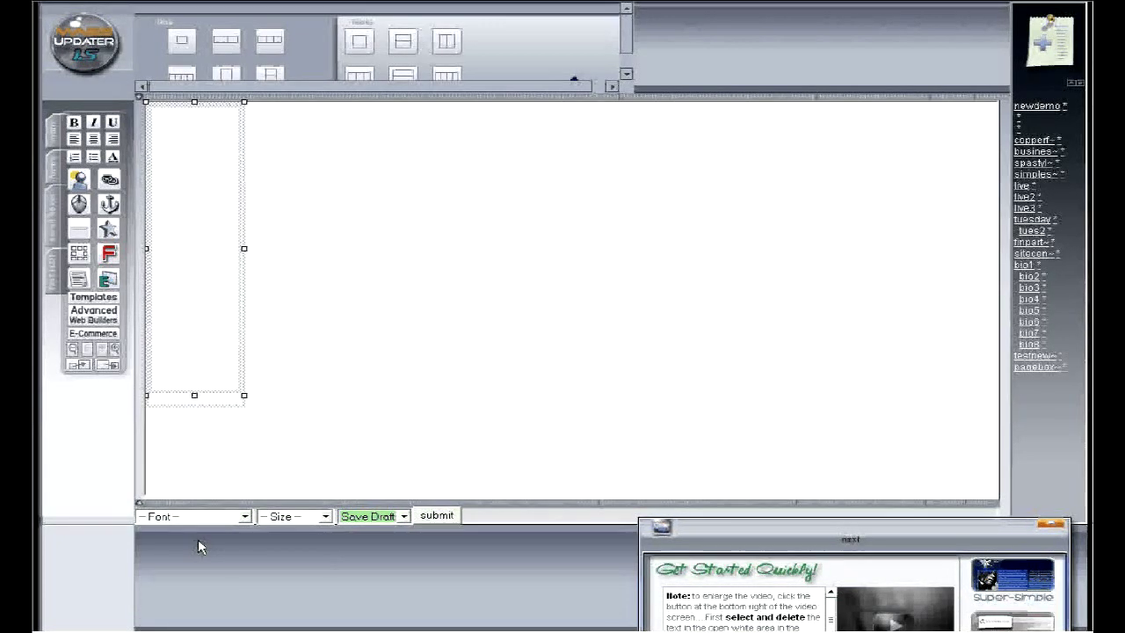
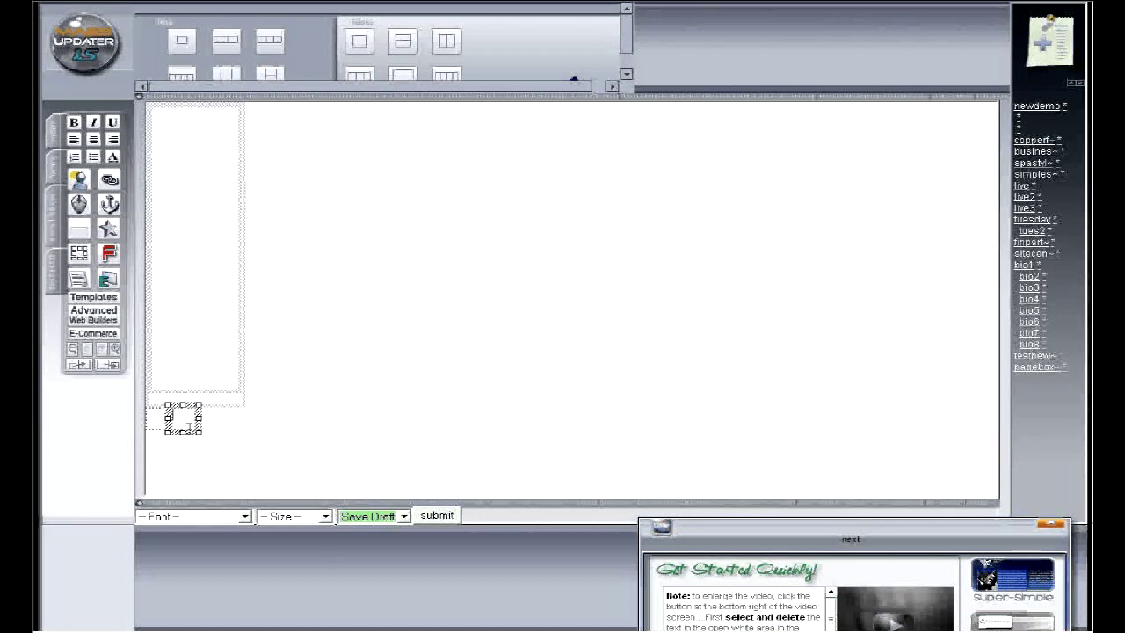
# Step: Shrink the second small table below the nested boxes and move it inside the small table beside it
pyautogui.click(254, 428)
pyautogui.click(194, 429)
pyautogui.moveTo(198, 433); pyautogui.dragTo(190, 423)
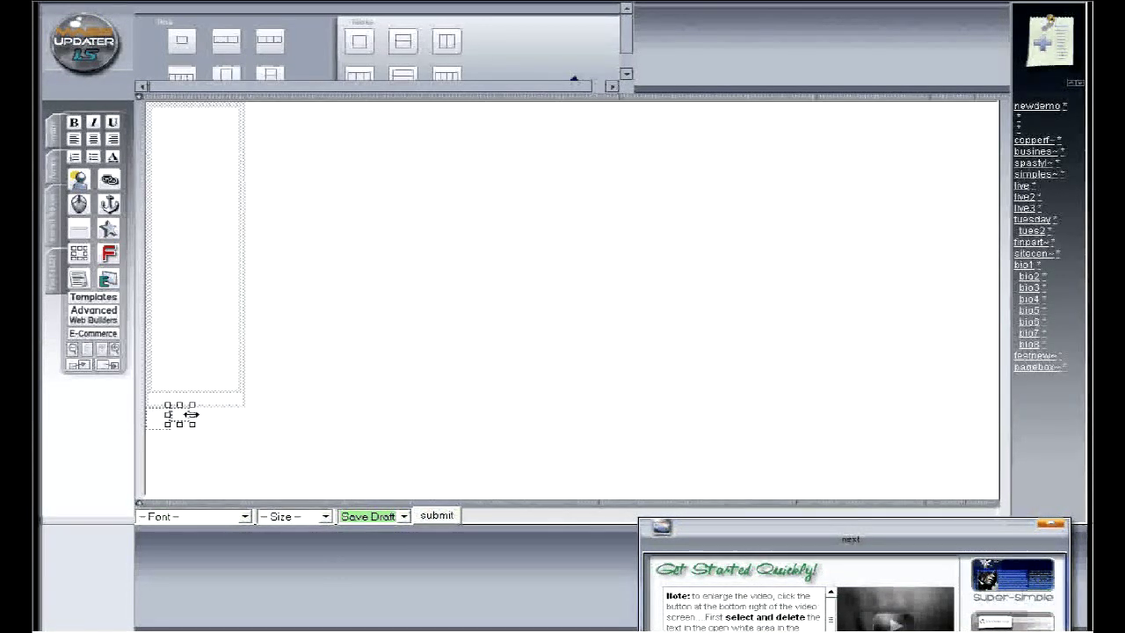
pyautogui.click(155, 421)
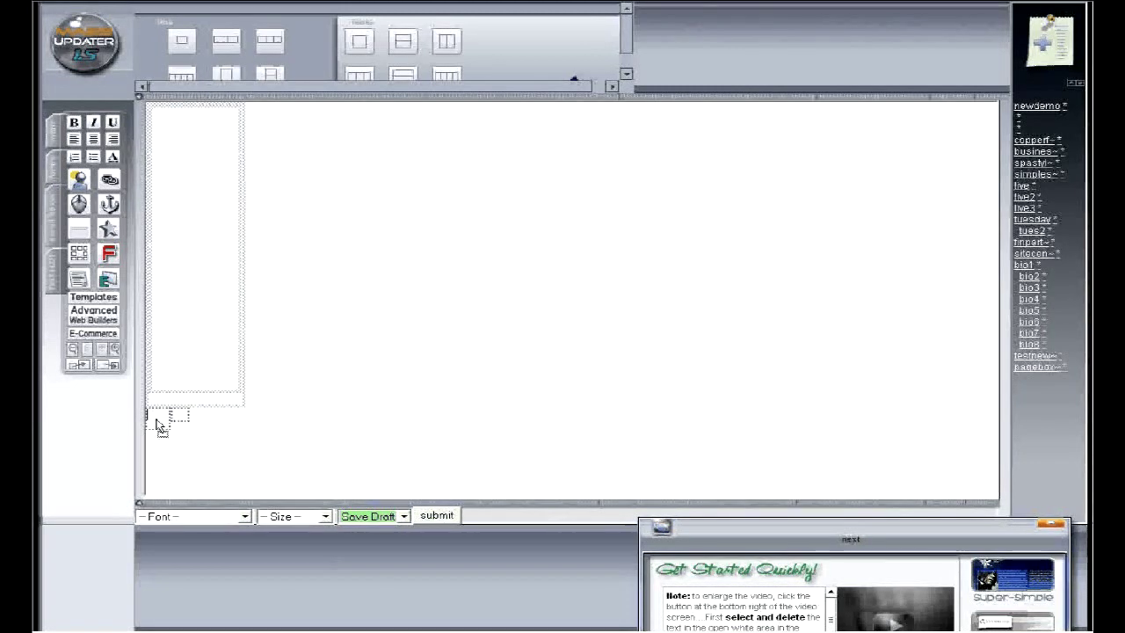
pyautogui.click(155, 425)
pyautogui.click(175, 429)
pyautogui.click(166, 424)
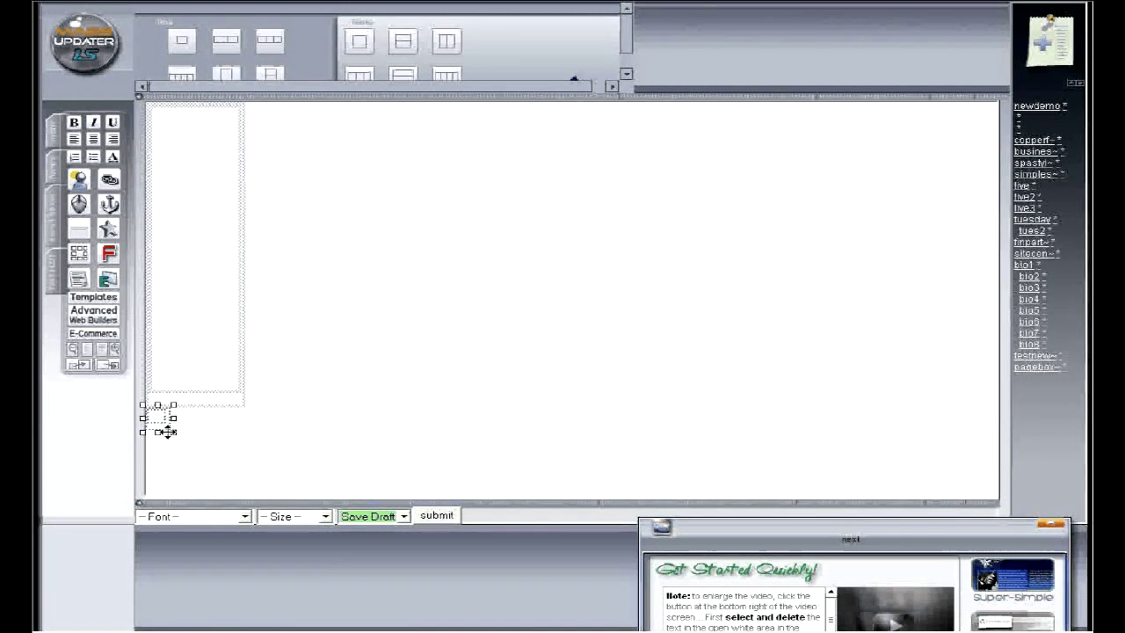
# Step: Shorten the large inner table to a low box and reduce the outer table's height to fit around it
pyautogui.click(211, 395)
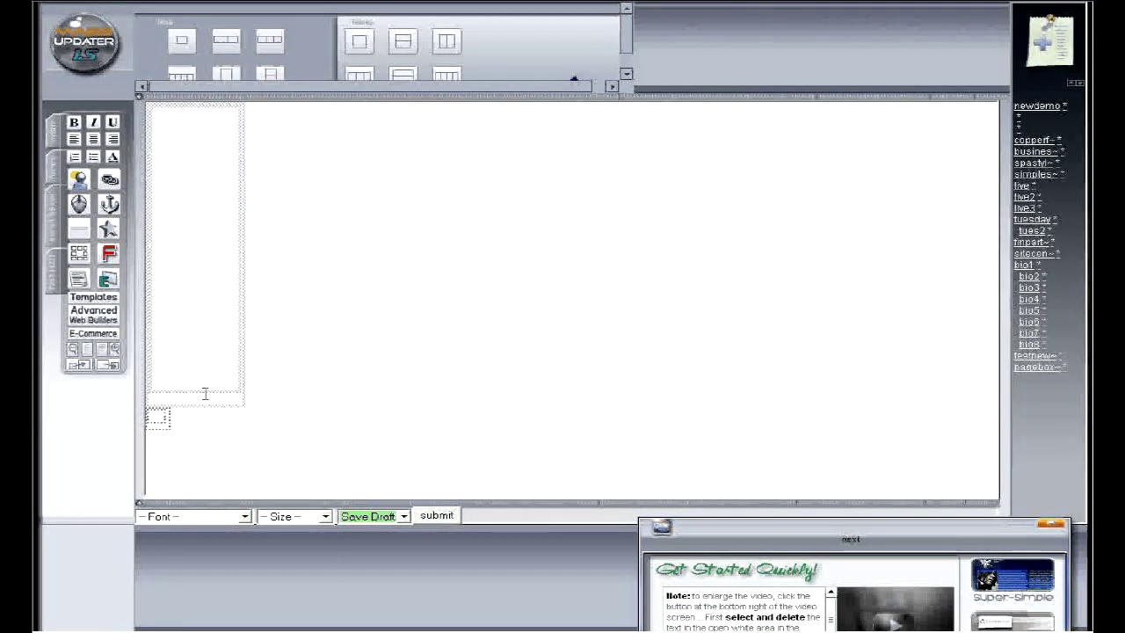
pyautogui.click(206, 390)
pyautogui.moveTo(196, 330); pyautogui.dragTo(196, 150)
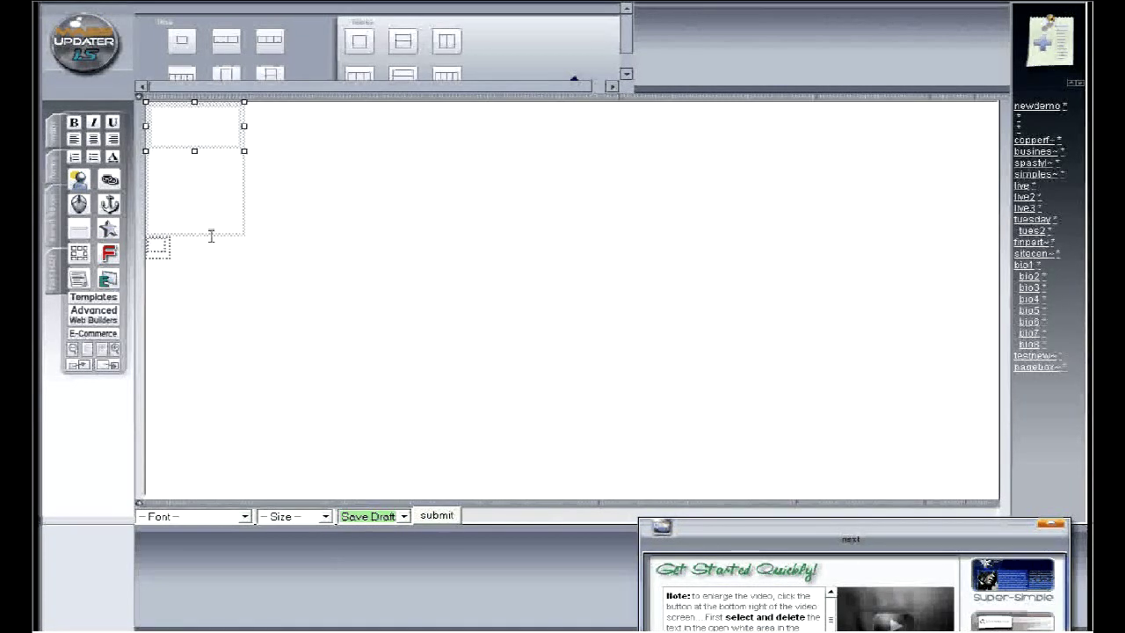
pyautogui.click(211, 235)
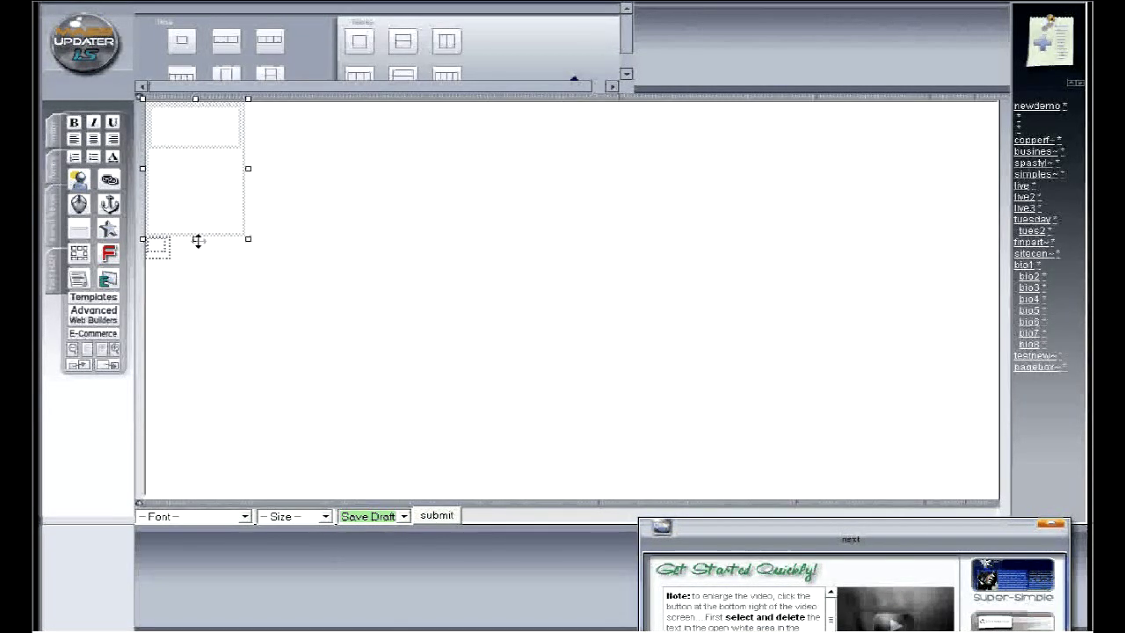
pyautogui.moveTo(195, 230); pyautogui.dragTo(197, 161)
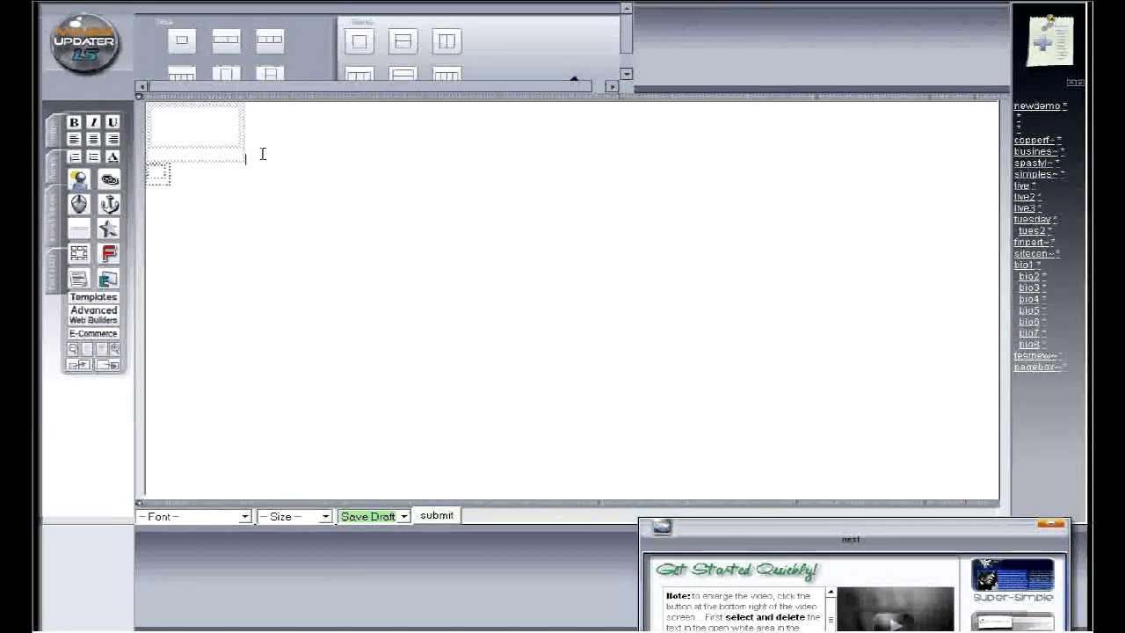
# Step: Add a blank line between the two table groups and enlarge the small lower nested table into a tall box
pyautogui.press('Return')
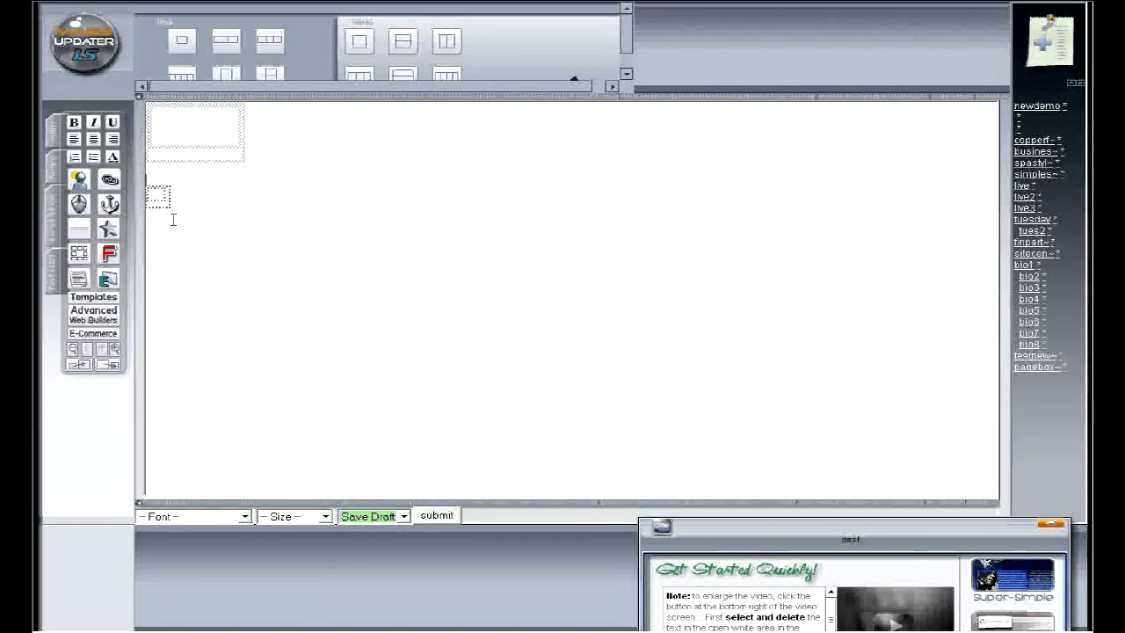
pyautogui.click(163, 195)
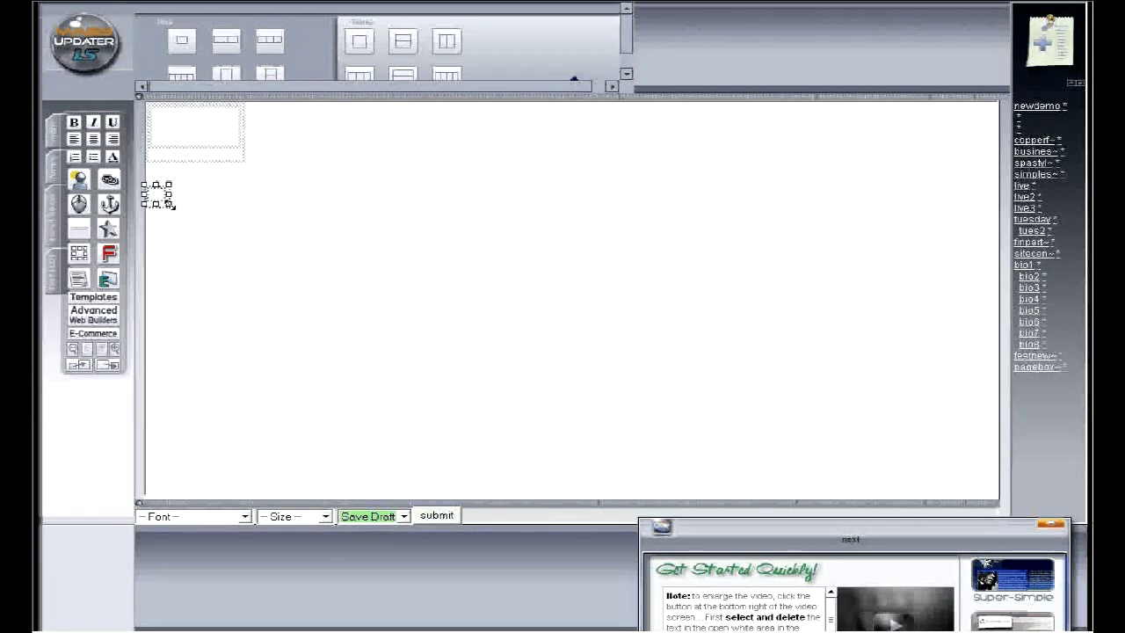
pyautogui.moveTo(169, 202); pyautogui.dragTo(175, 214)
pyautogui.click(202, 420)
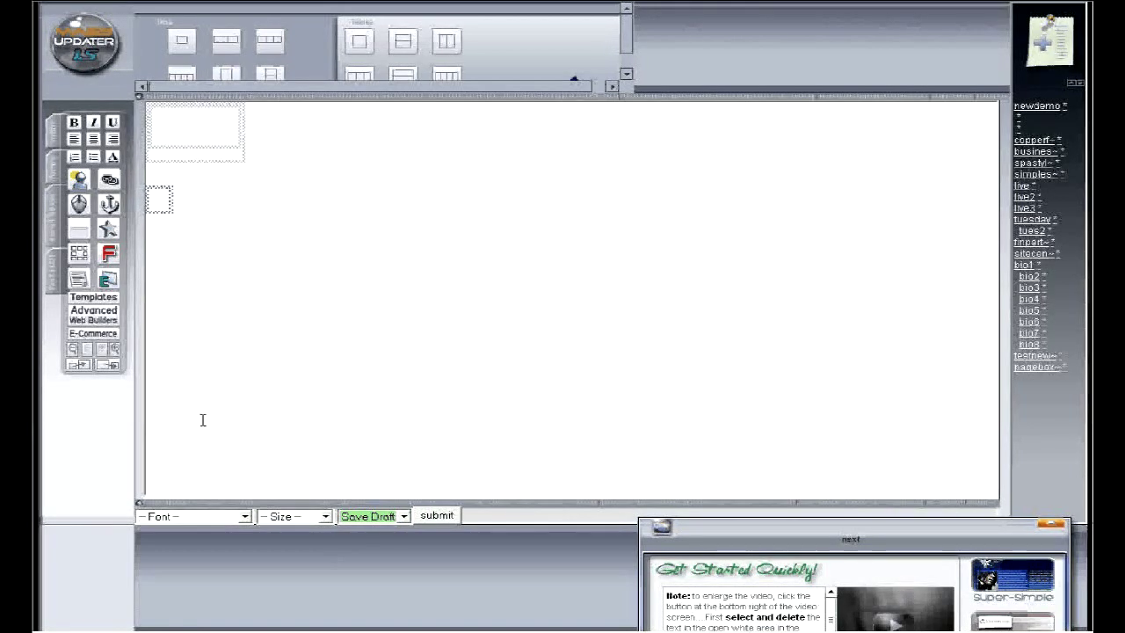
pyautogui.click(168, 206)
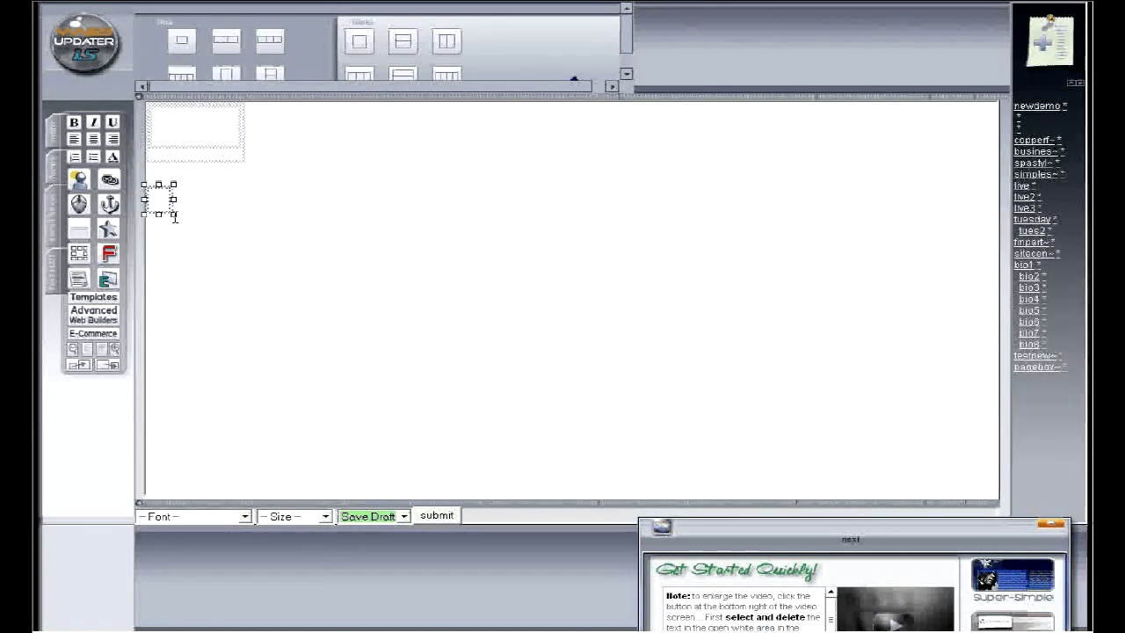
pyautogui.moveTo(176, 215); pyautogui.dragTo(226, 303)
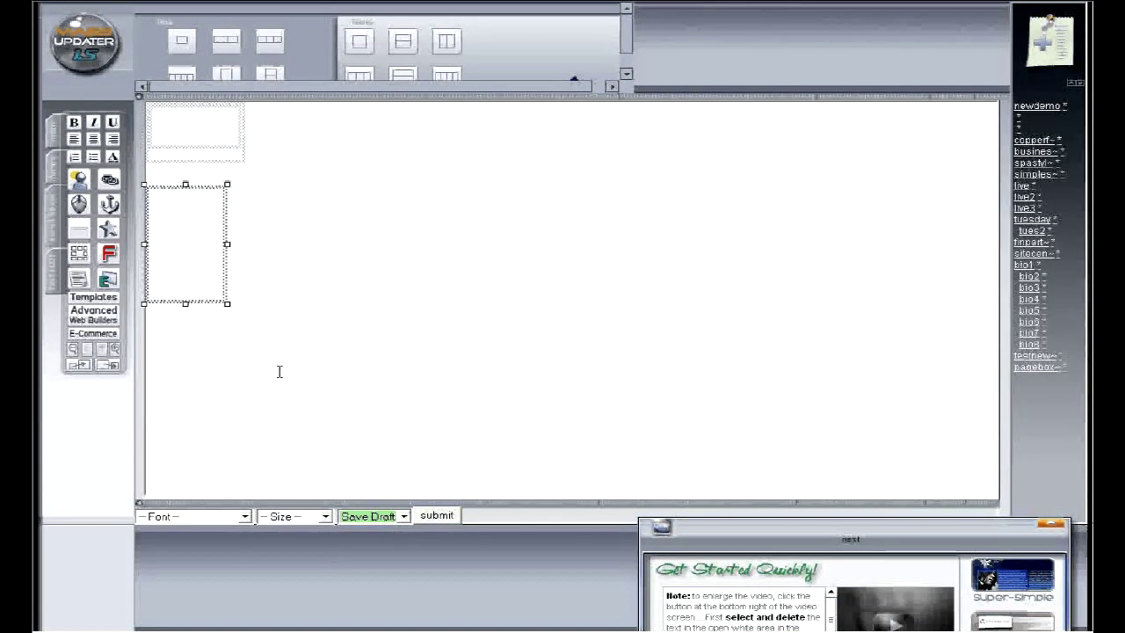
pyautogui.click(291, 307)
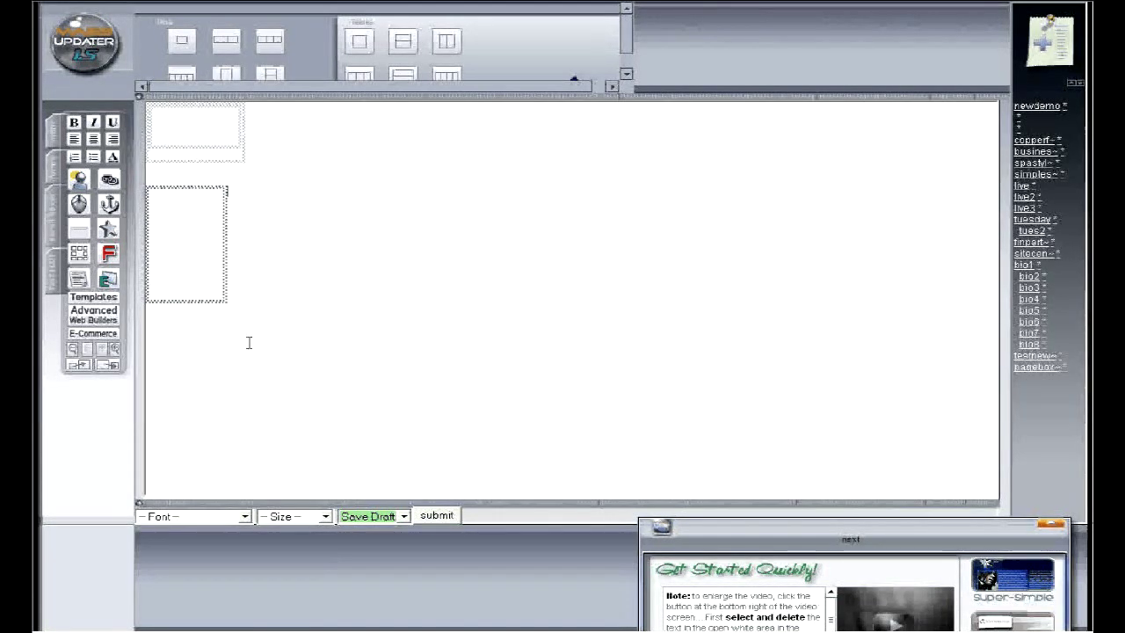
# Step: Shorten the lower group's inner table and stretch its outer table downward to leave space beneath the inner one
pyautogui.click(188, 303)
pyautogui.moveTo(185, 303); pyautogui.dragTo(186, 258)
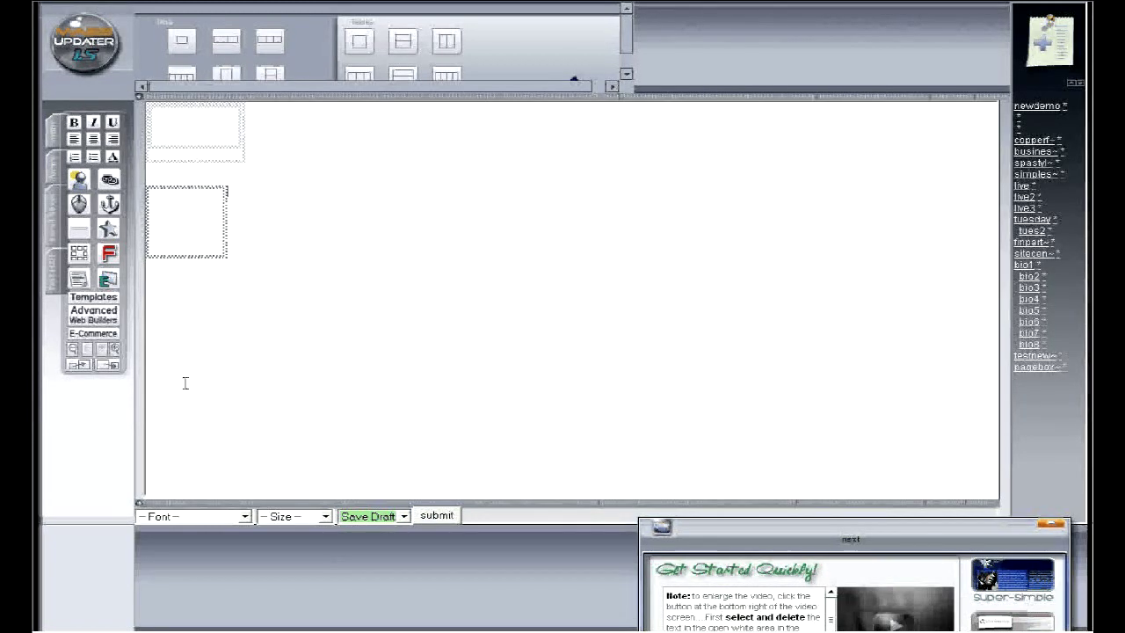
pyautogui.click(236, 239)
pyautogui.click(227, 245)
pyautogui.moveTo(186, 260); pyautogui.dragTo(187, 361)
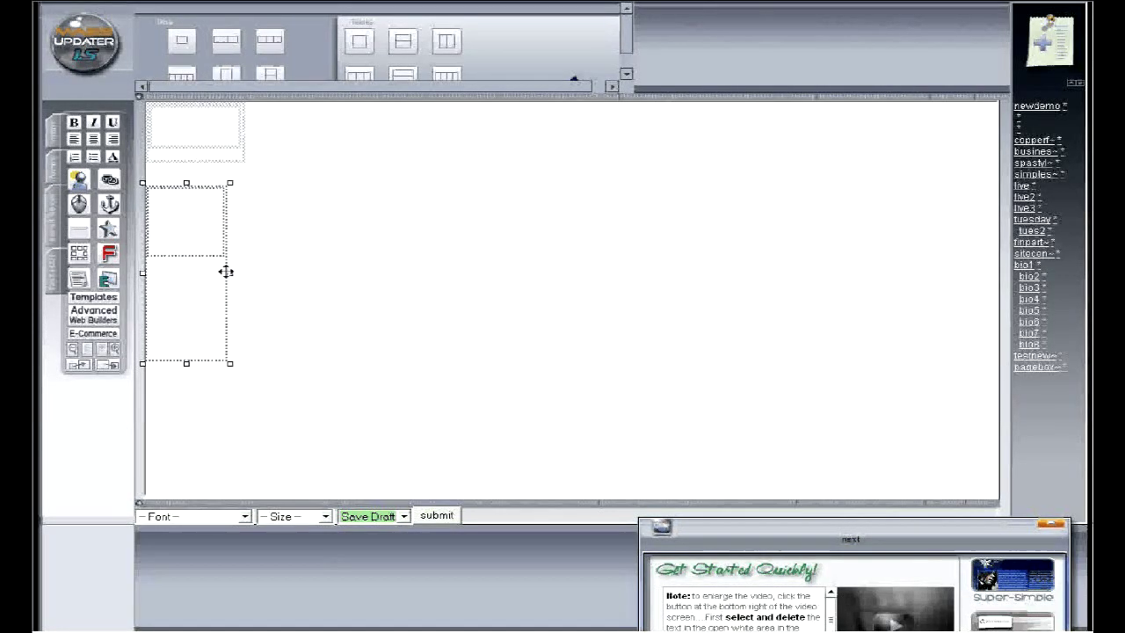
# Step: Stretch the lower group's inner table downward slightly past the outer table's bottom edge so it fills the whole box
pyautogui.click(196, 254)
pyautogui.click(180, 128)
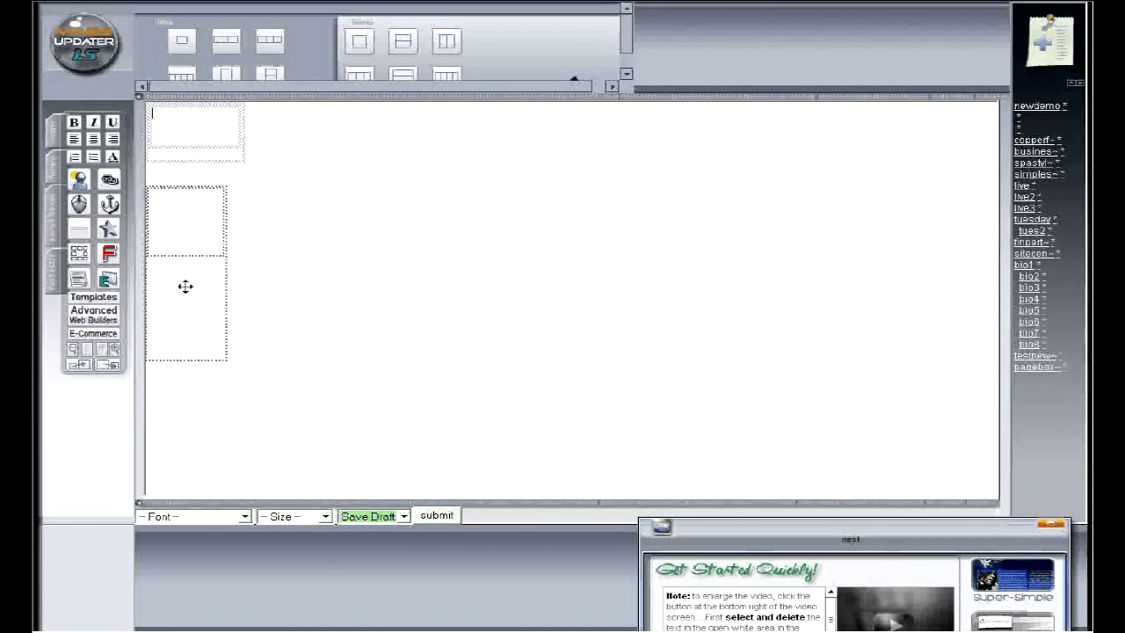
pyautogui.click(168, 196)
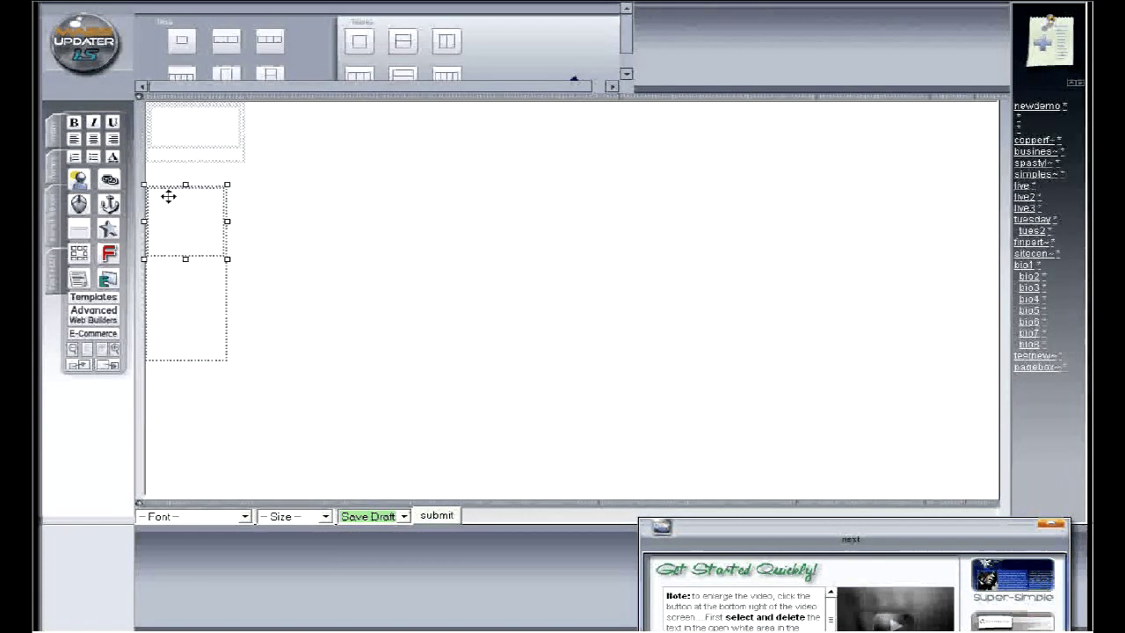
pyautogui.click(182, 305)
pyautogui.click(188, 260)
pyautogui.moveTo(185, 257); pyautogui.dragTo(206, 376)
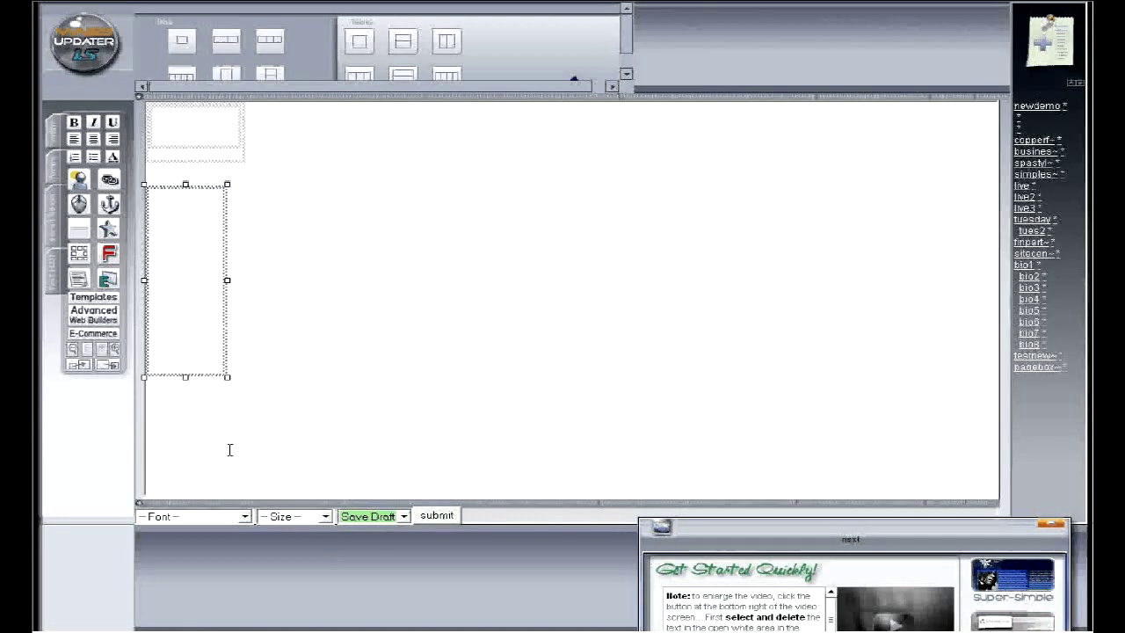
# Step: Lengthen the inner table of the upper group downward into a nearly square box
pyautogui.click(184, 146)
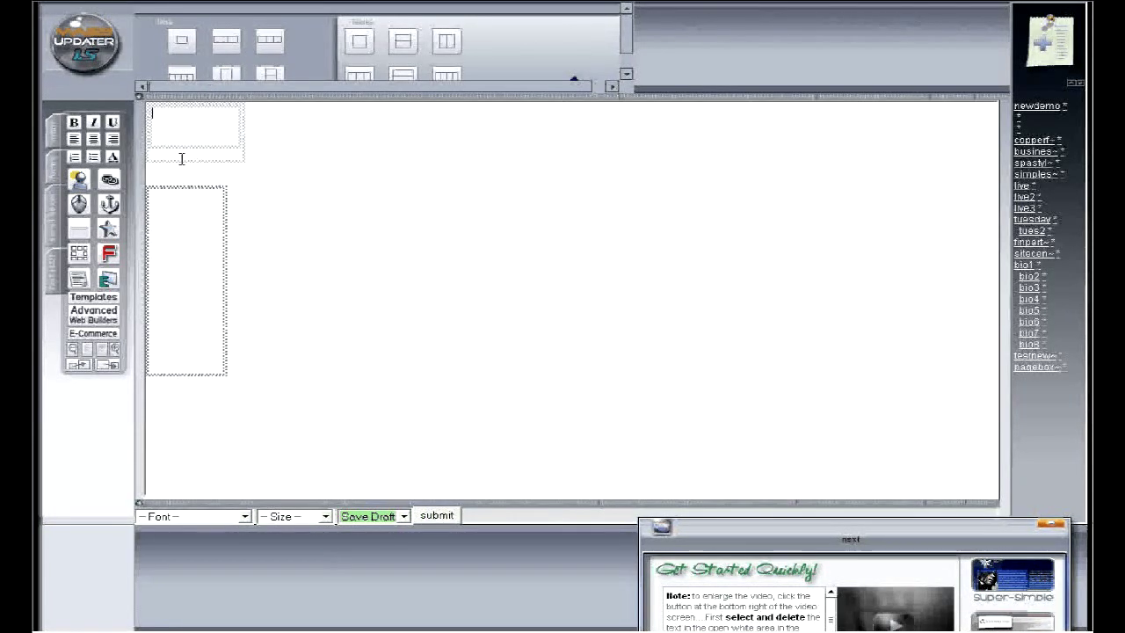
pyautogui.click(191, 150)
pyautogui.moveTo(196, 151); pyautogui.dragTo(203, 190)
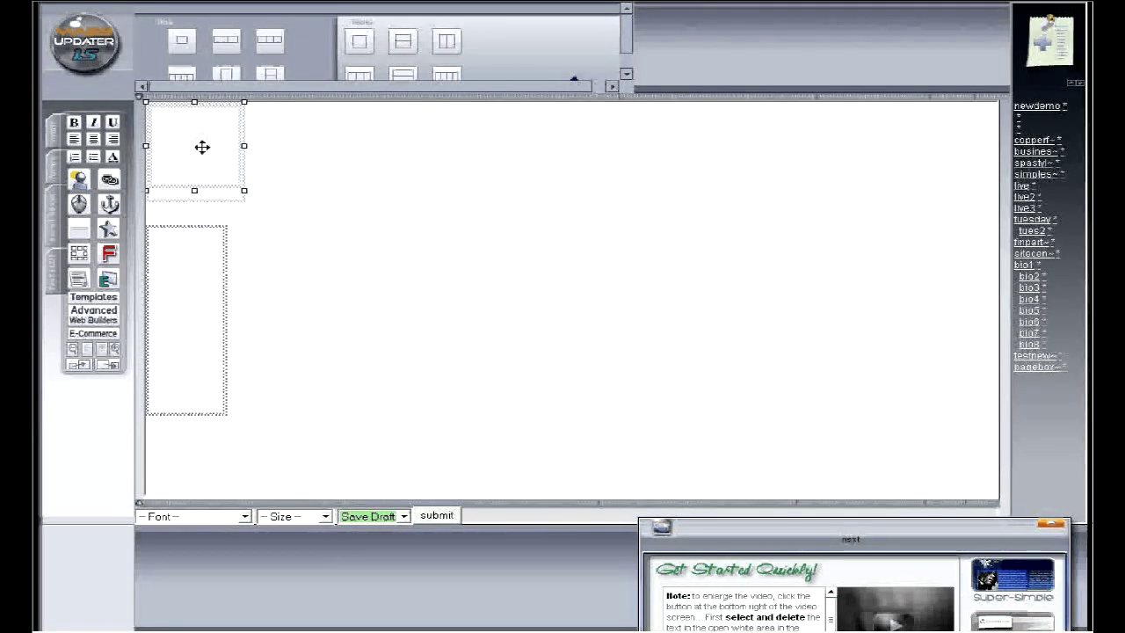
# Step: Nest another single-cell table inside the upper group's inner cell and enlarge it to nearly fill that cell
pyautogui.click(165, 109)
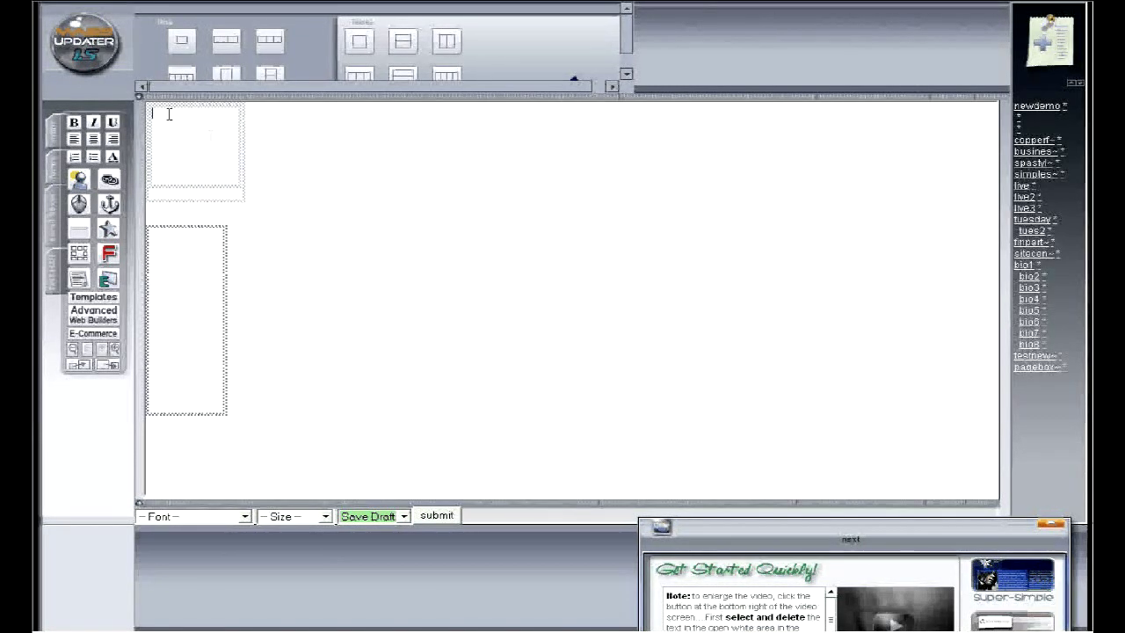
pyautogui.click(360, 48)
pyautogui.moveTo(175, 174); pyautogui.dragTo(175, 181)
pyautogui.moveTo(173, 143); pyautogui.dragTo(196, 191)
pyautogui.click(284, 239)
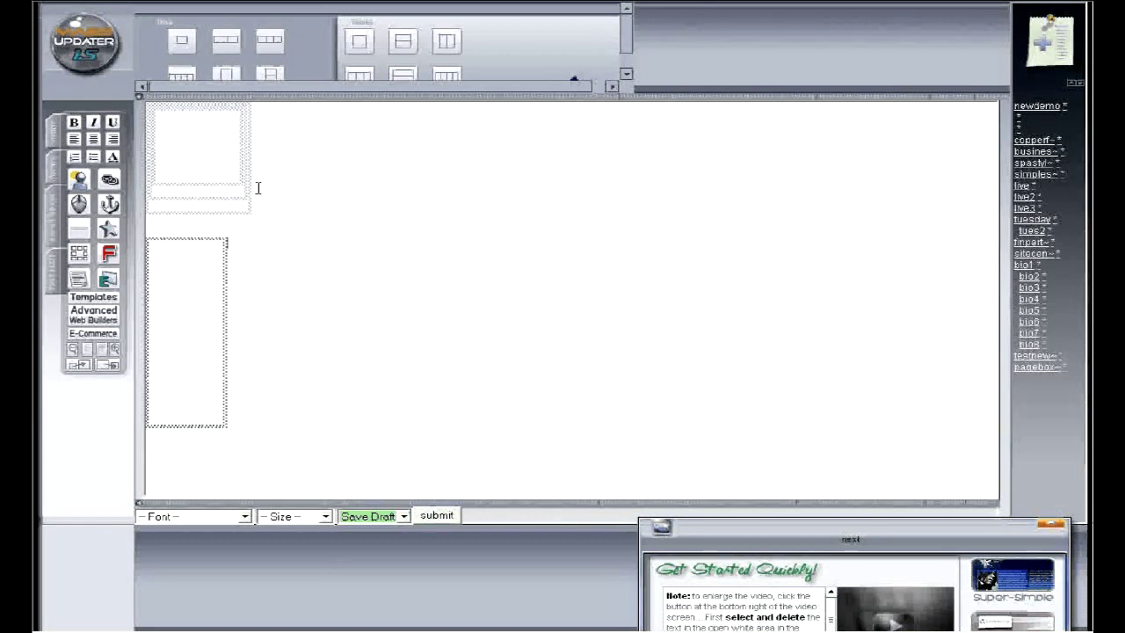
# Step: Add another single-cell table to the tall lower box and stretch it to fill the box's full height
pyautogui.click(182, 41)
pyautogui.click(246, 253)
pyautogui.moveTo(246, 258); pyautogui.dragTo(179, 427)
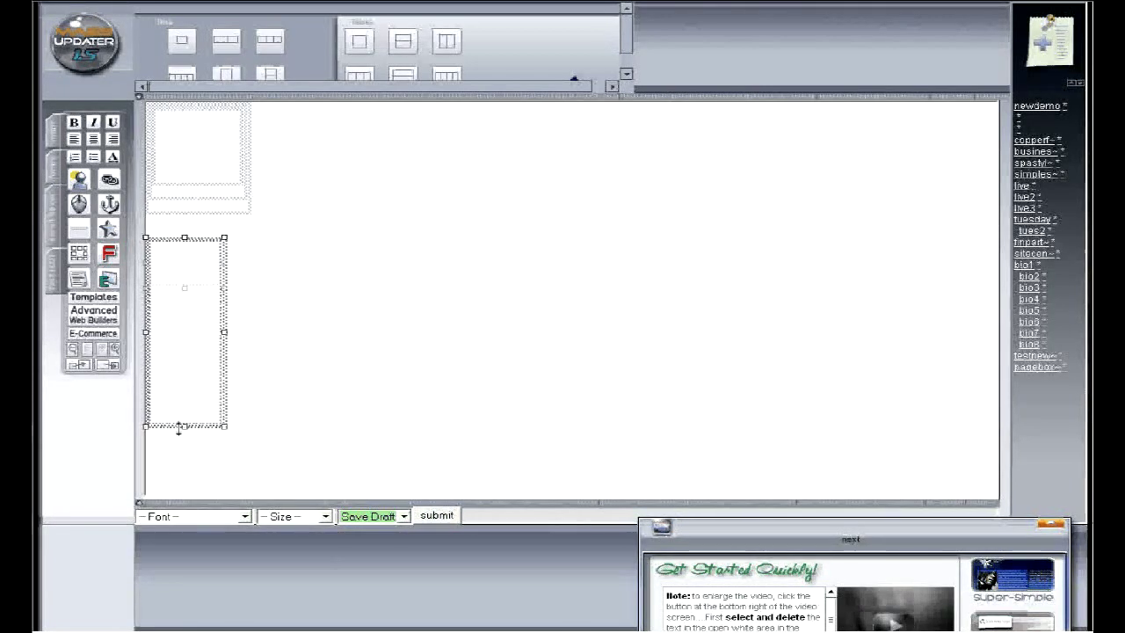
pyautogui.click(421, 389)
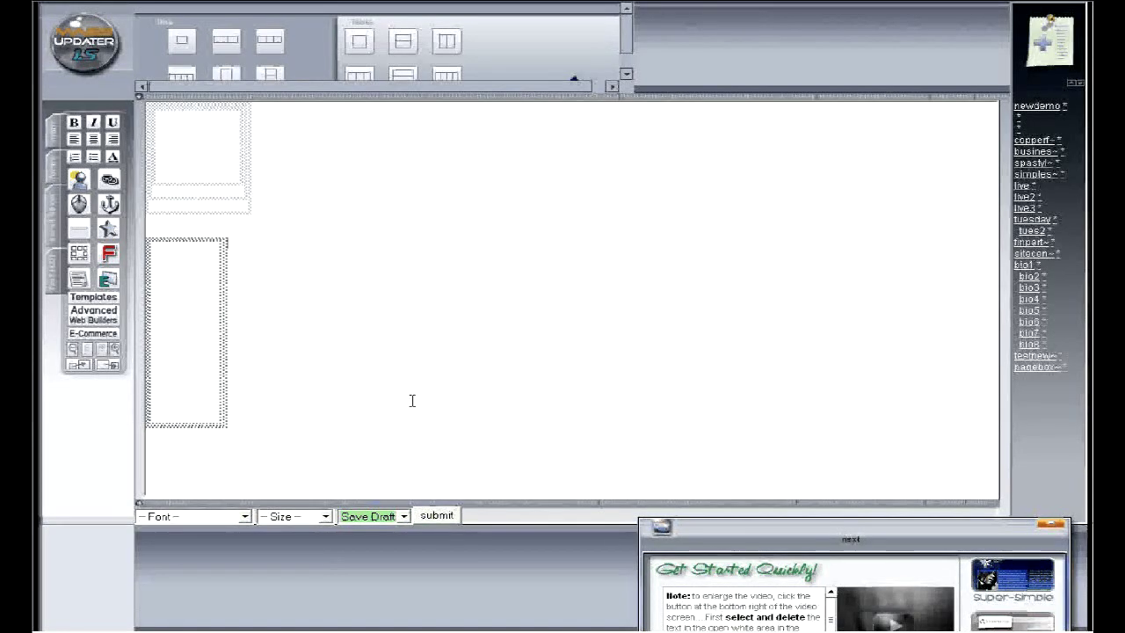